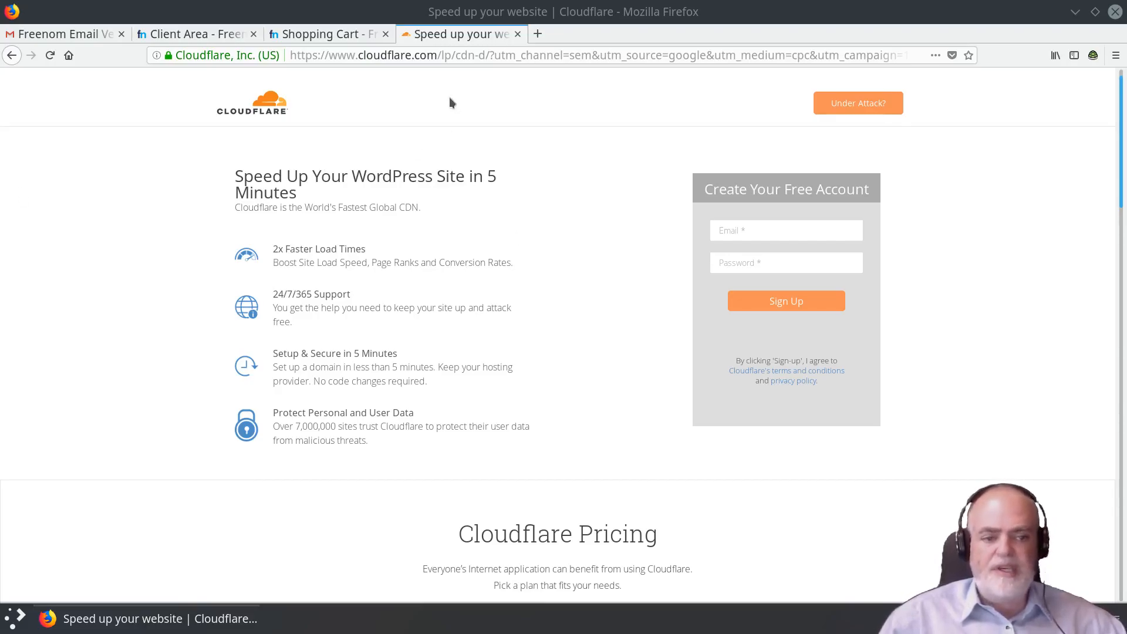
Strip the tracking parameters from the address and load the plain cloudflare.com homepage.
{"action": "left_click", "coordinate": [768, 235]}
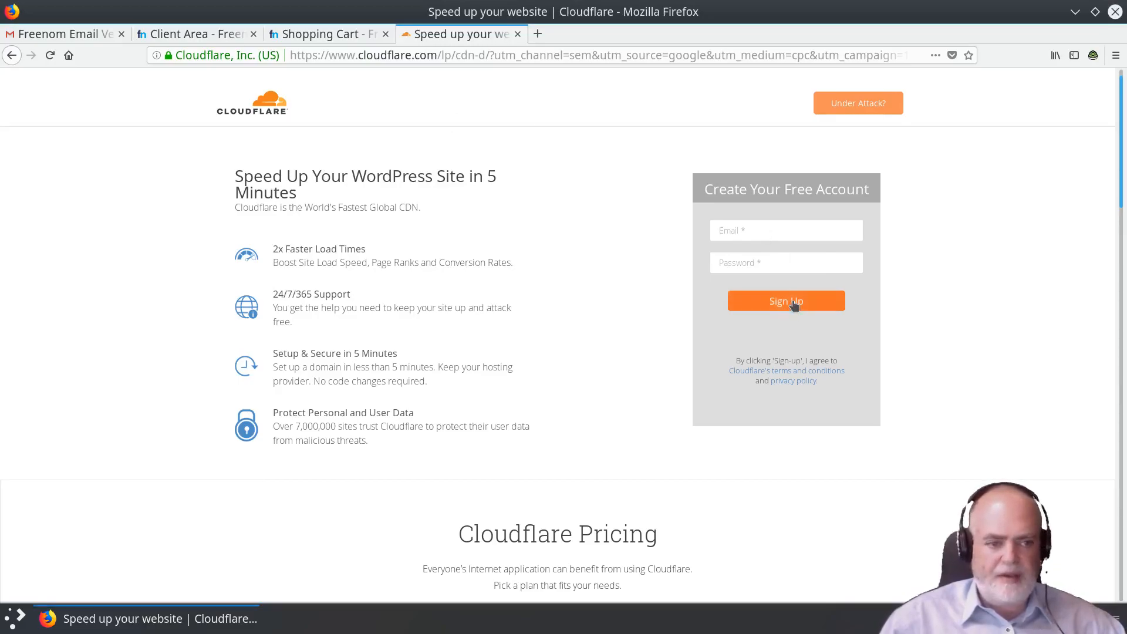
{"action": "scroll", "coordinate": [676, 392], "scroll_direction": "down", "scroll_amount": 2}
{"action": "scroll", "coordinate": [603, 284], "scroll_direction": "up", "scroll_amount": 2}
{"action": "left_click_drag", "start_coordinate": [438, 55], "coordinate": [956, 47]}
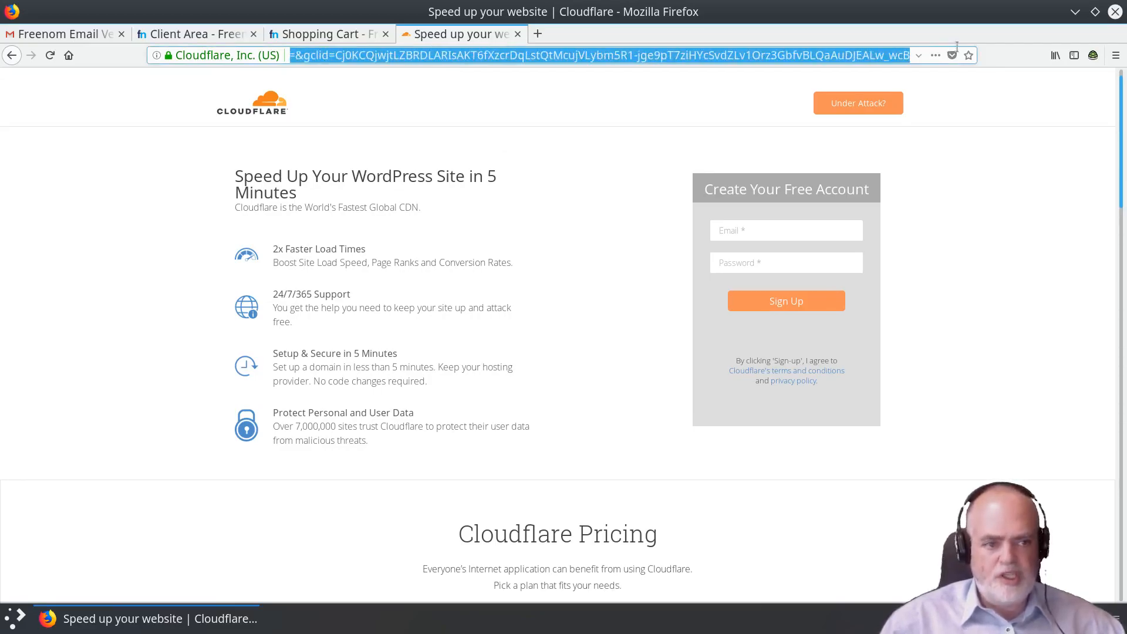
{"action": "key", "text": "Delete"}
{"action": "key", "text": "Return"}
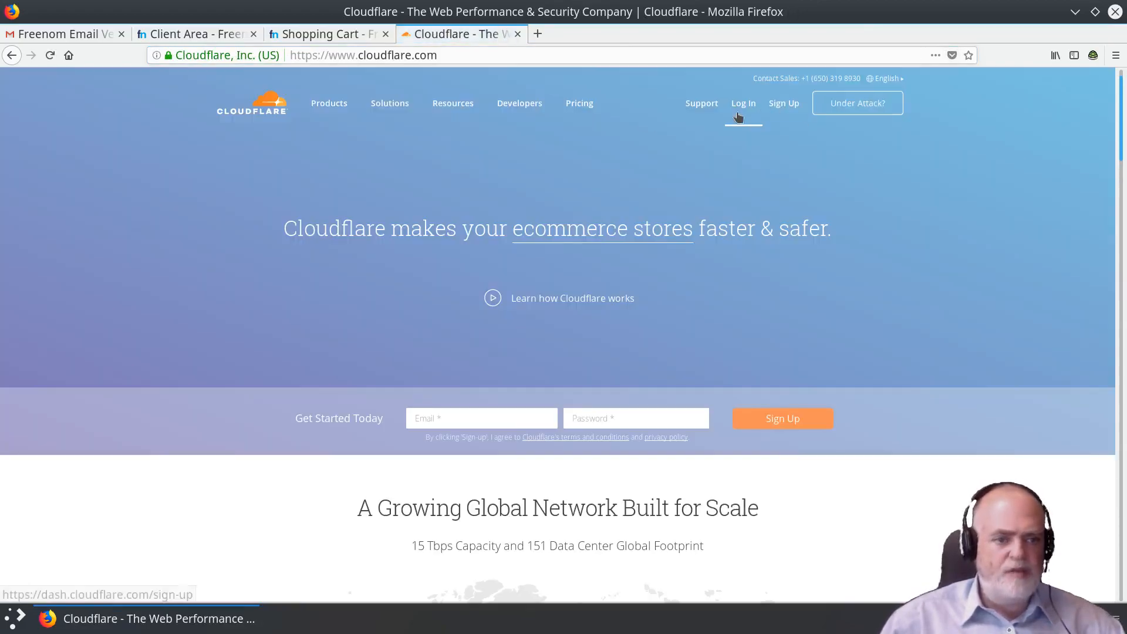
Go to the Cloudflare dashboard and log out of the current account.
{"action": "left_click", "coordinate": [786, 104]}
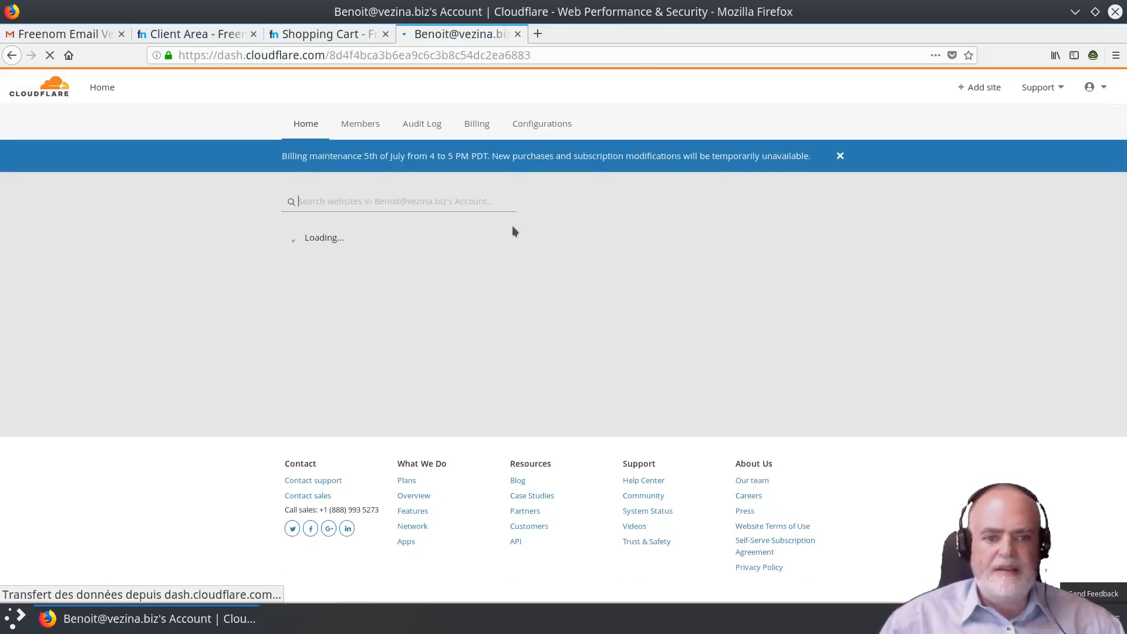
{"action": "left_click", "coordinate": [1061, 90]}
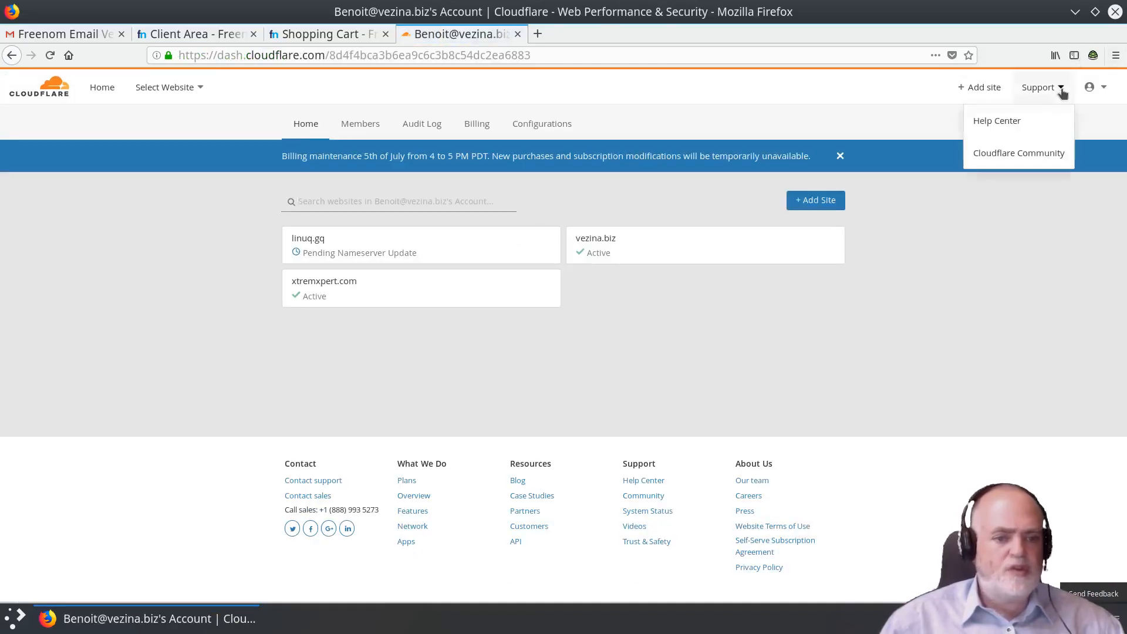
{"action": "left_click", "coordinate": [1105, 92]}
{"action": "left_click", "coordinate": [1077, 229]}
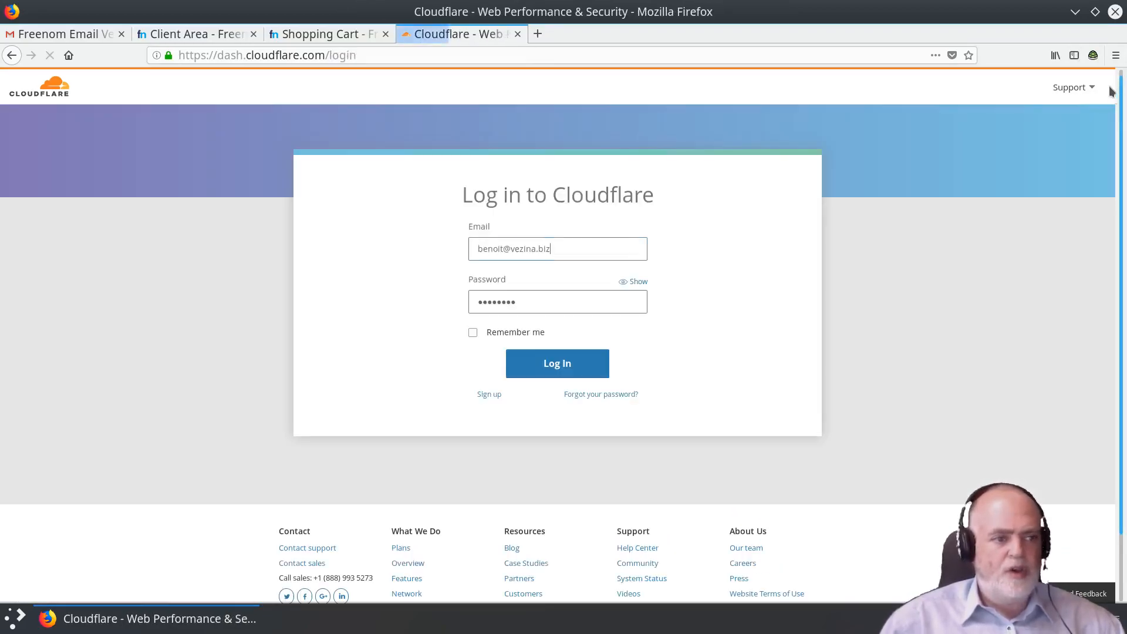
On the sign-up form, replace the prefilled email with a new Gmail address.
{"action": "left_click", "coordinate": [491, 394]}
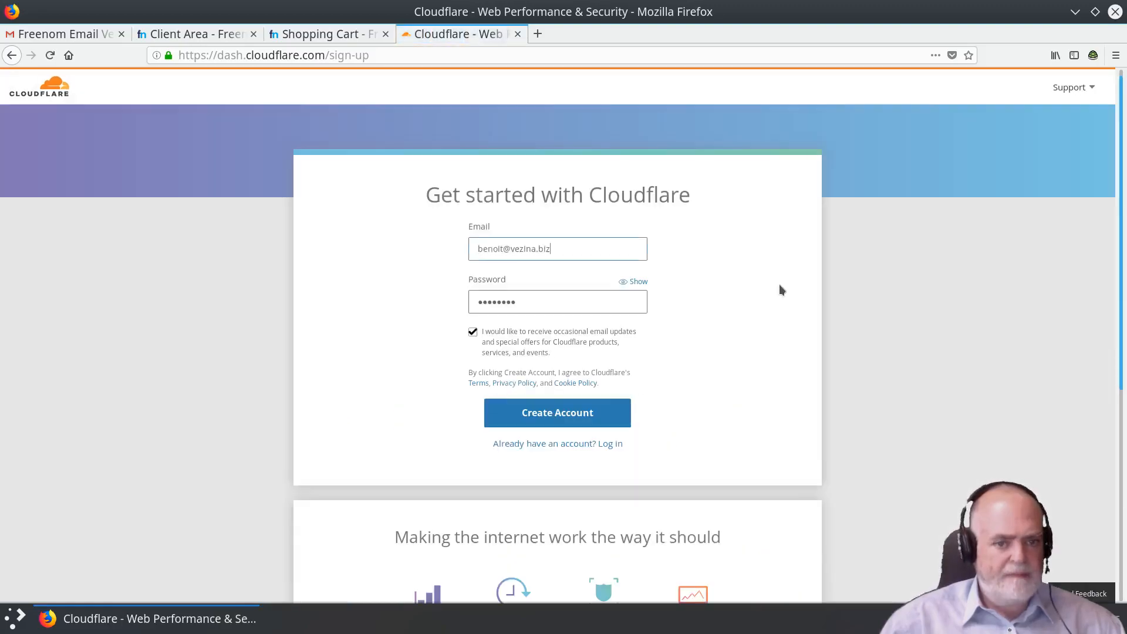
{"action": "scroll", "coordinate": [772, 279], "scroll_direction": "down", "scroll_amount": 3}
{"action": "scroll", "coordinate": [744, 246], "scroll_direction": "up", "scroll_amount": 3}
{"action": "triple_click", "coordinate": [551, 245]}
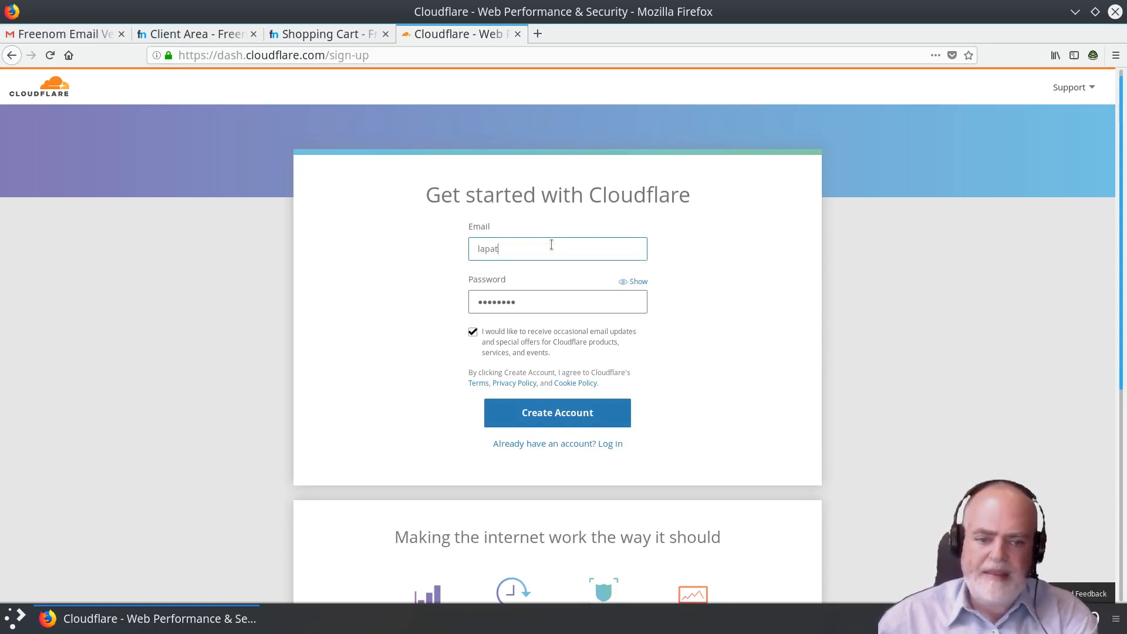
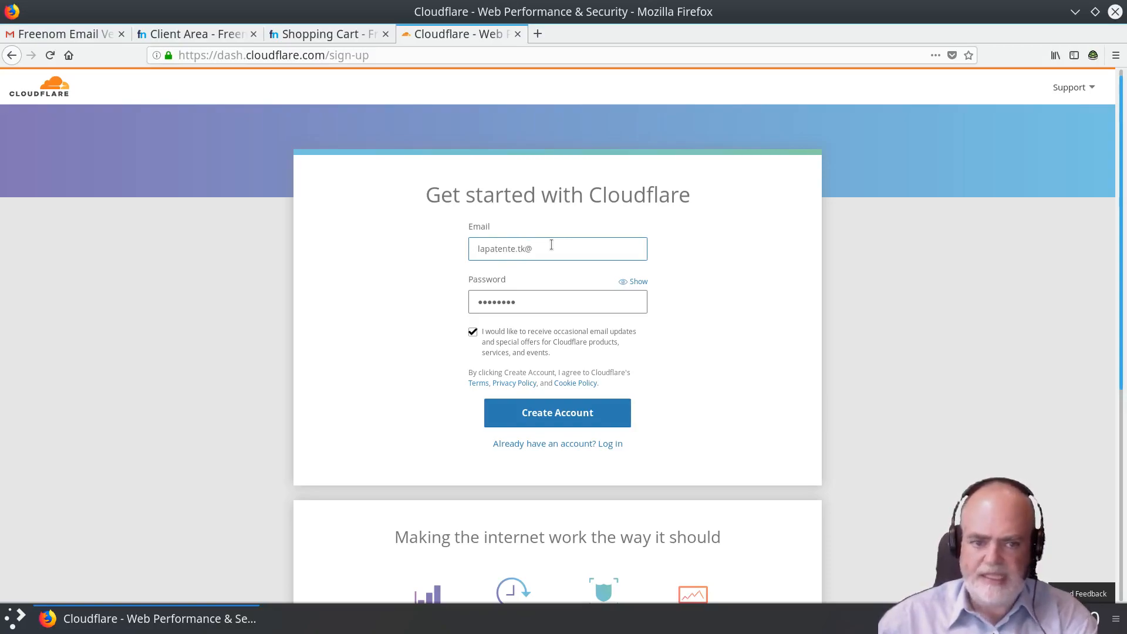
Enter a password, opt out of email updates, create the account and save the login in Firefox.
{"action": "key", "text": "Tab"}
{"action": "type", "text": "•••••••"}
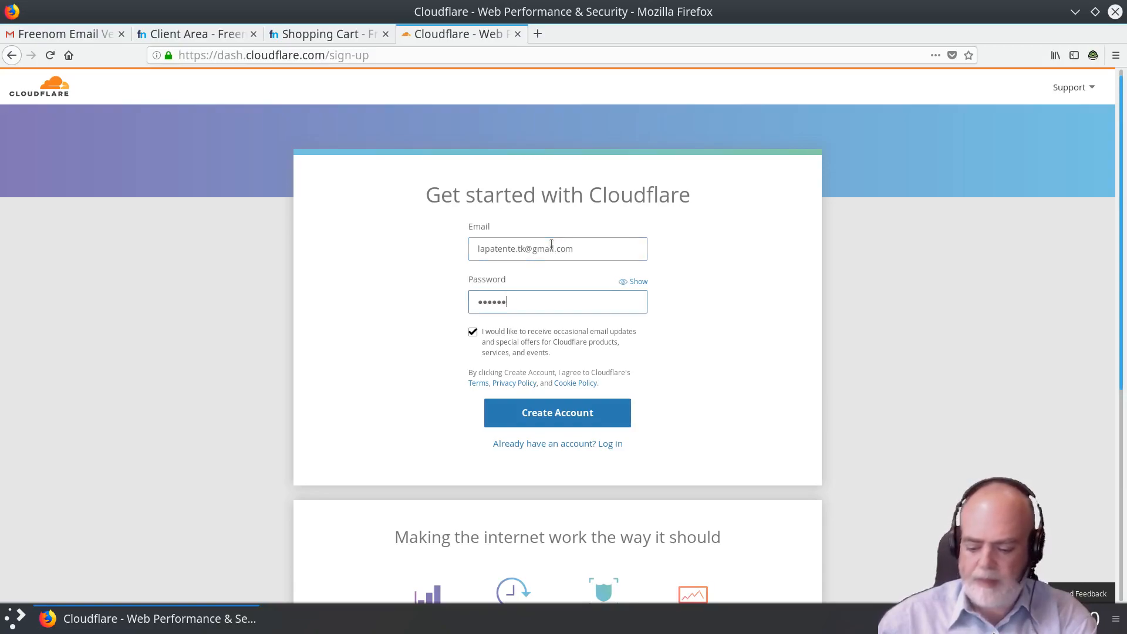
{"action": "key", "text": "BackSpace"}
{"action": "key", "text": "BackSpace"}
{"action": "key", "text": "BackSpace"}
{"action": "key", "text": "BackSpace"}
{"action": "key", "text": "BackSpace"}
{"action": "key", "text": "BackSpace"}
{"action": "type", "text": "•••••••••••"}
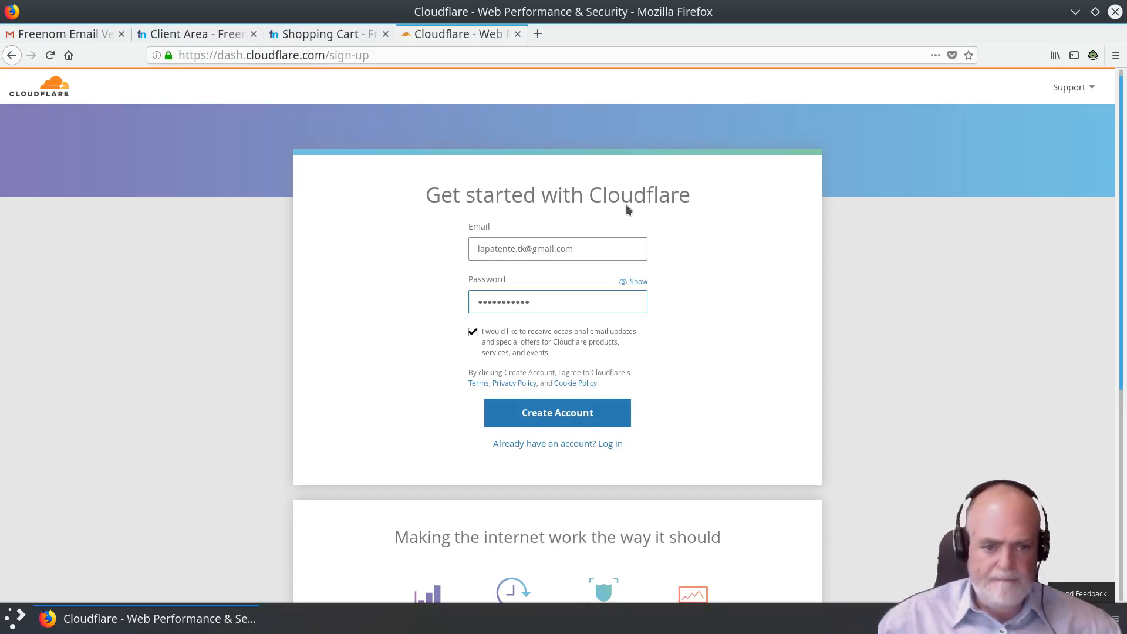
{"action": "left_click", "coordinate": [478, 339]}
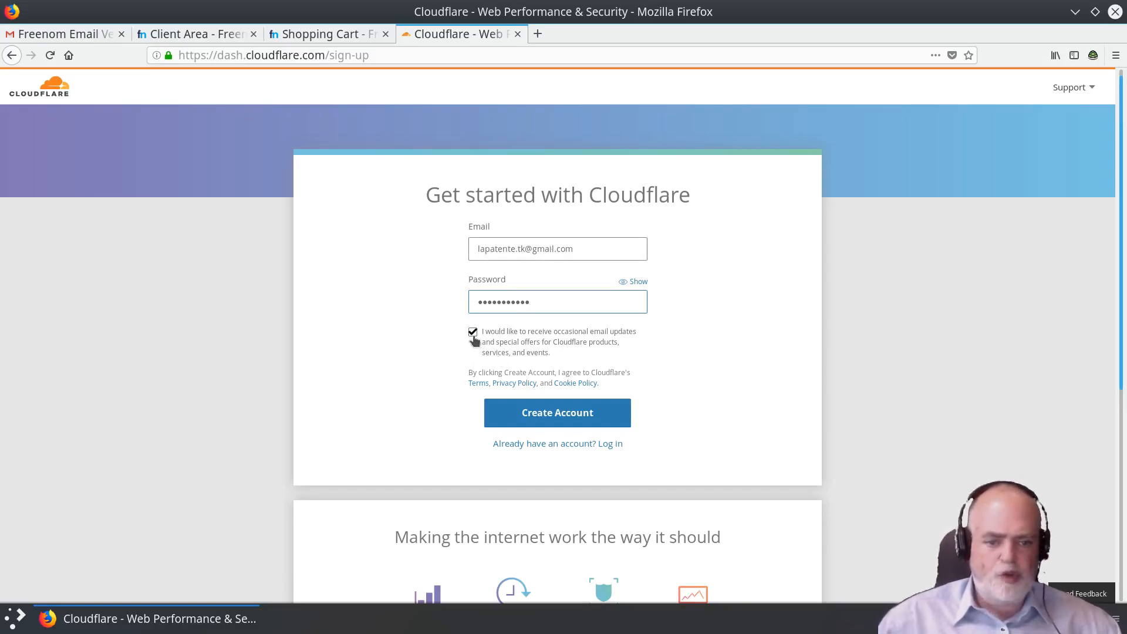
{"action": "left_click", "coordinate": [571, 417]}
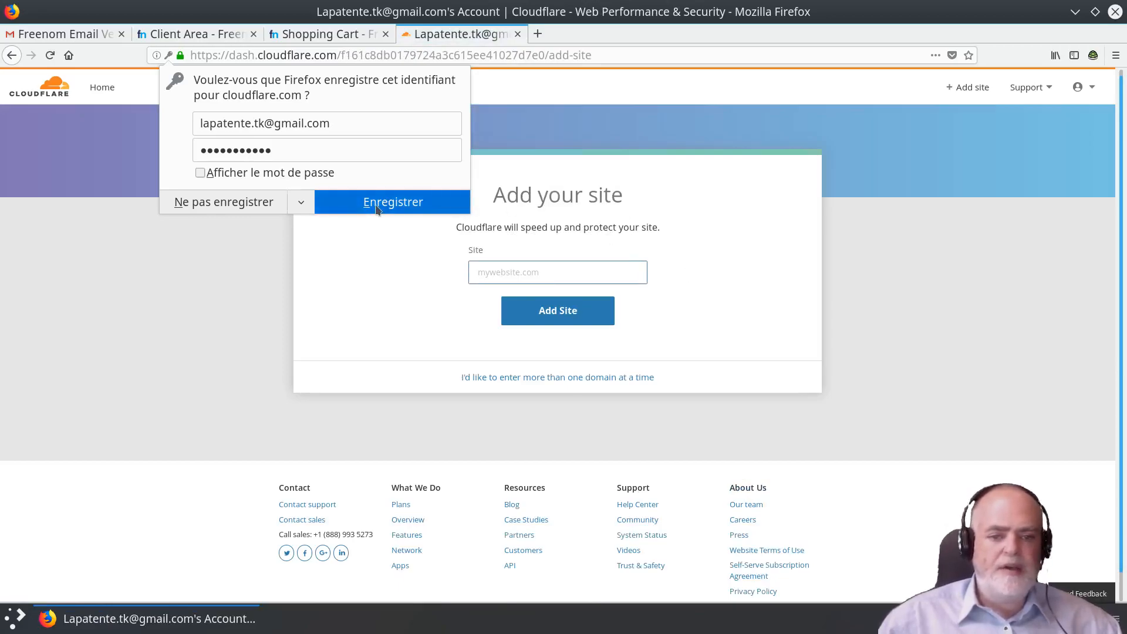
{"action": "left_click", "coordinate": [388, 205]}
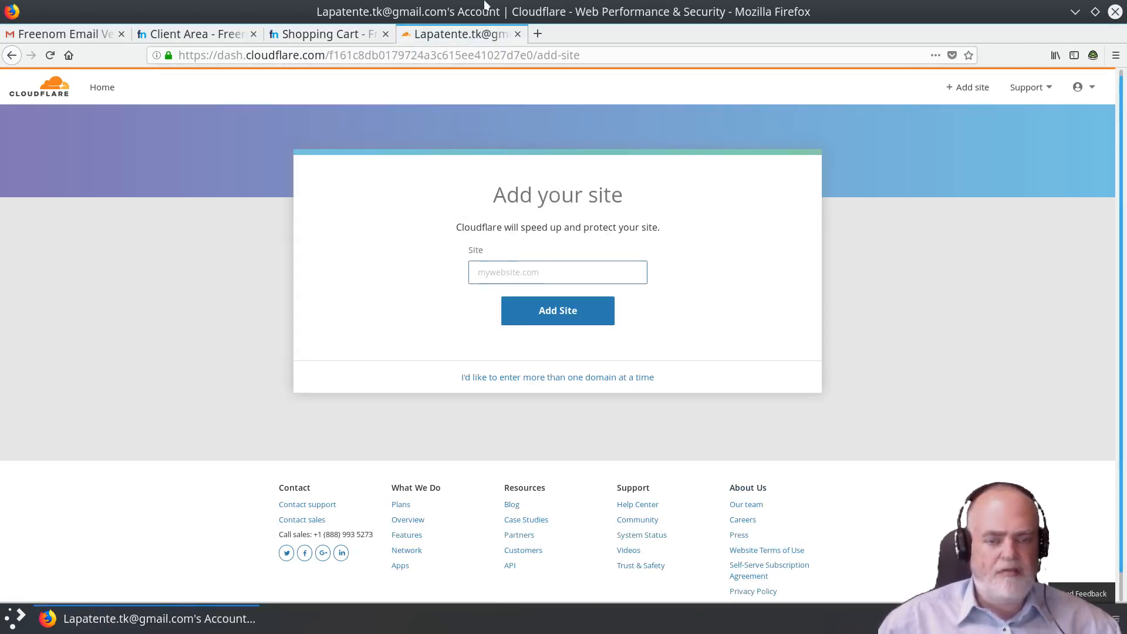
Enter lapatente.tk in the Site field and add it to Cloudflare.
{"action": "left_click", "coordinate": [476, 264]}
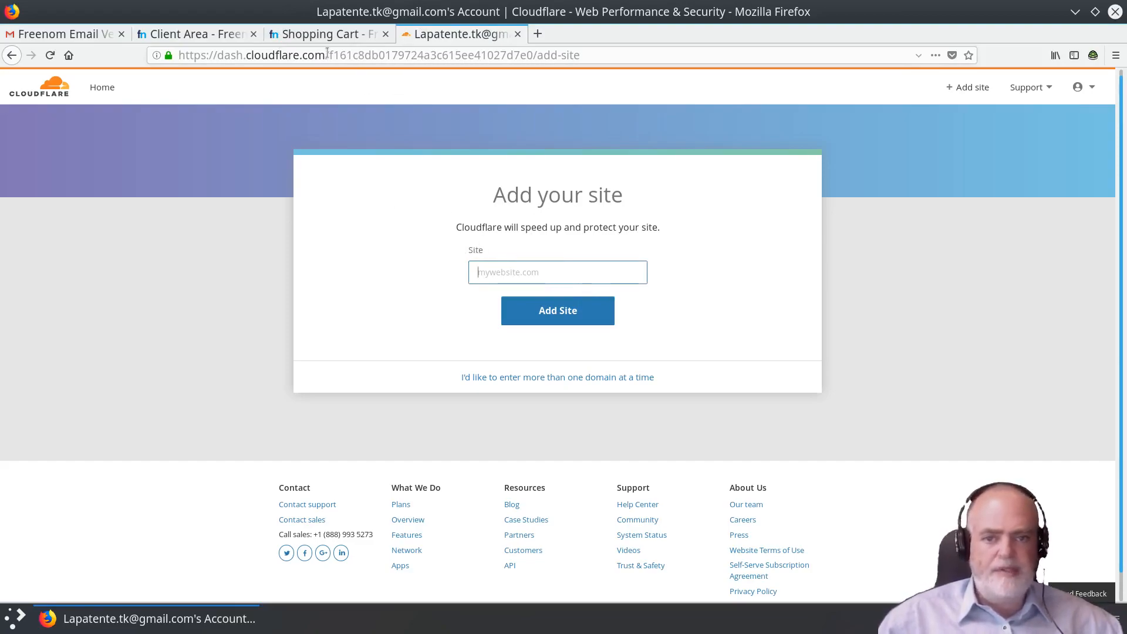
{"action": "type", "text": "la"}
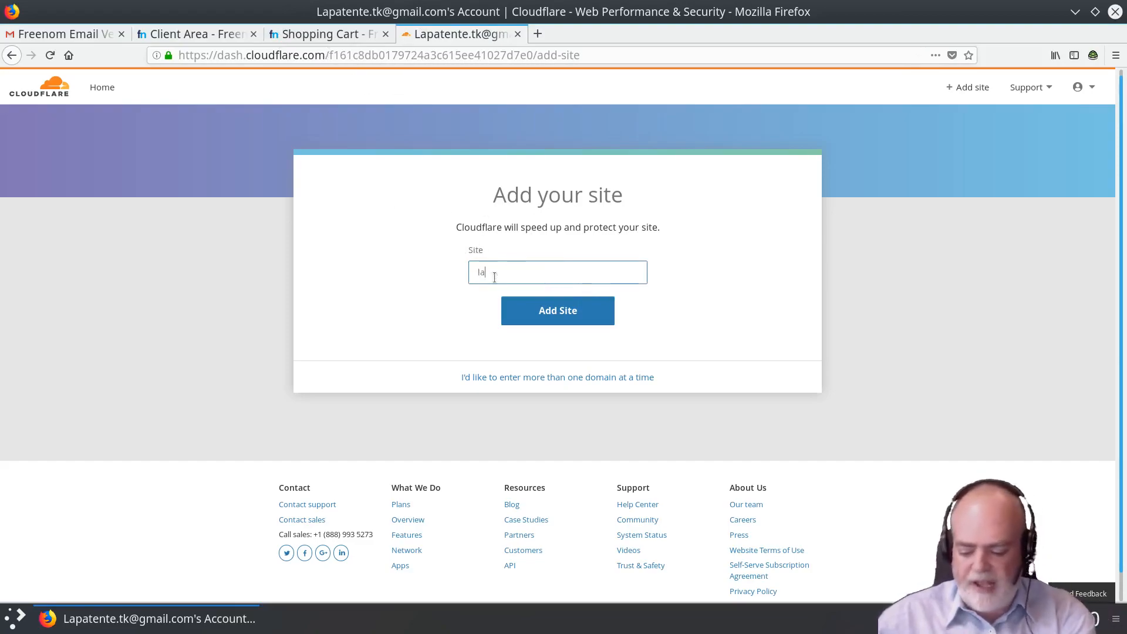
{"action": "type", "text": "patent"}
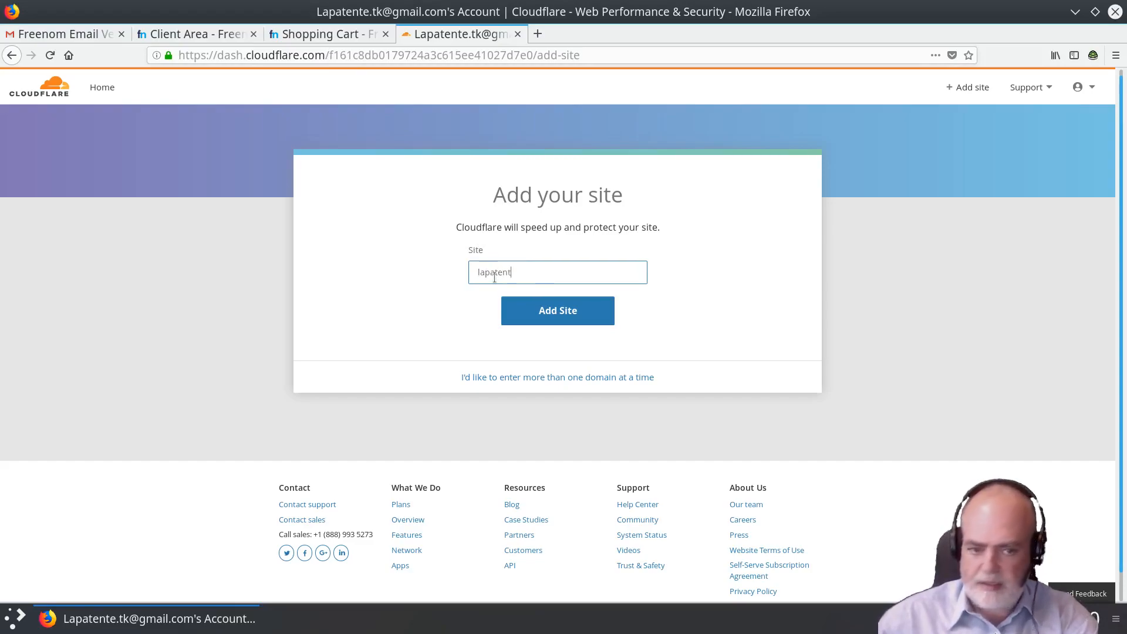
{"action": "type", "text": "e.tk"}
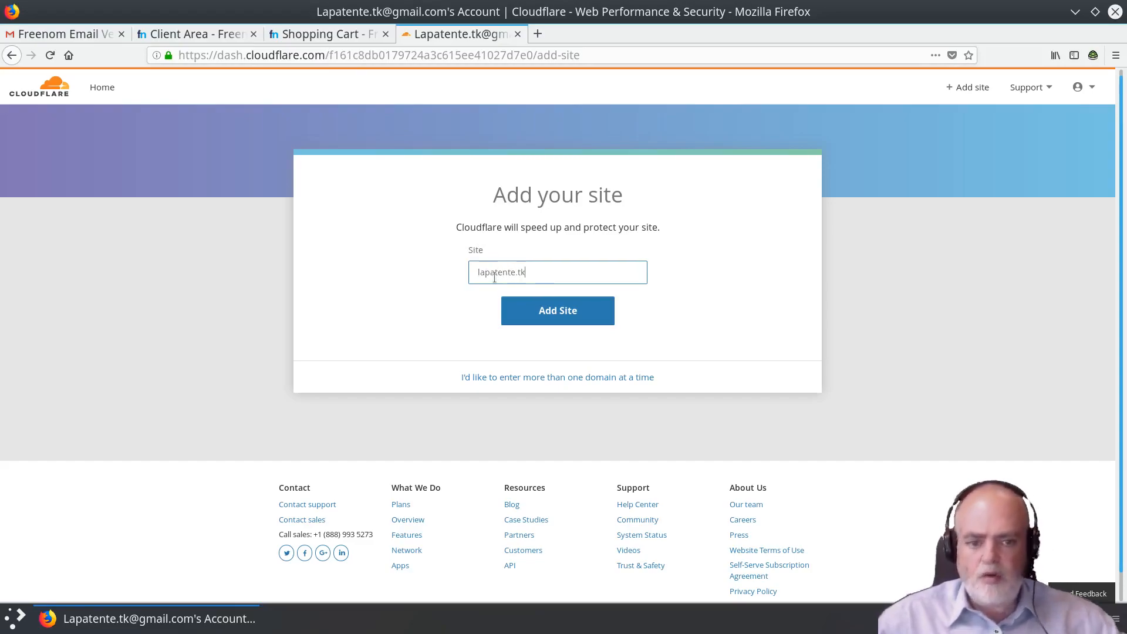
{"action": "left_click", "coordinate": [561, 315]}
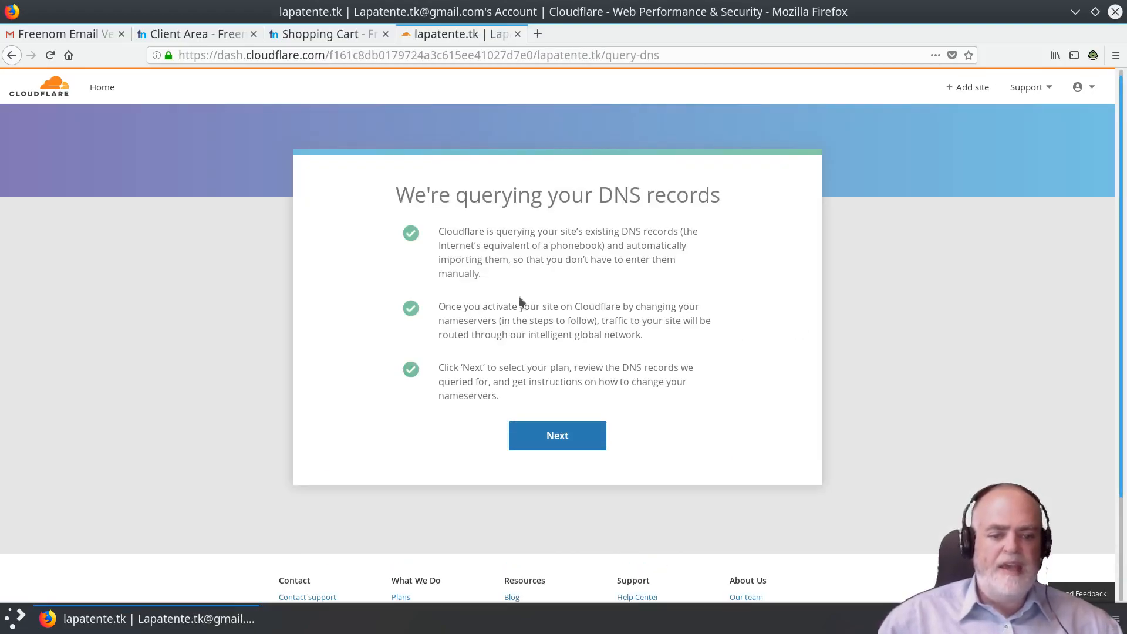
Continue to plan selection, choose the Free $0/month plan and confirm the purchase.
{"action": "left_click", "coordinate": [577, 439]}
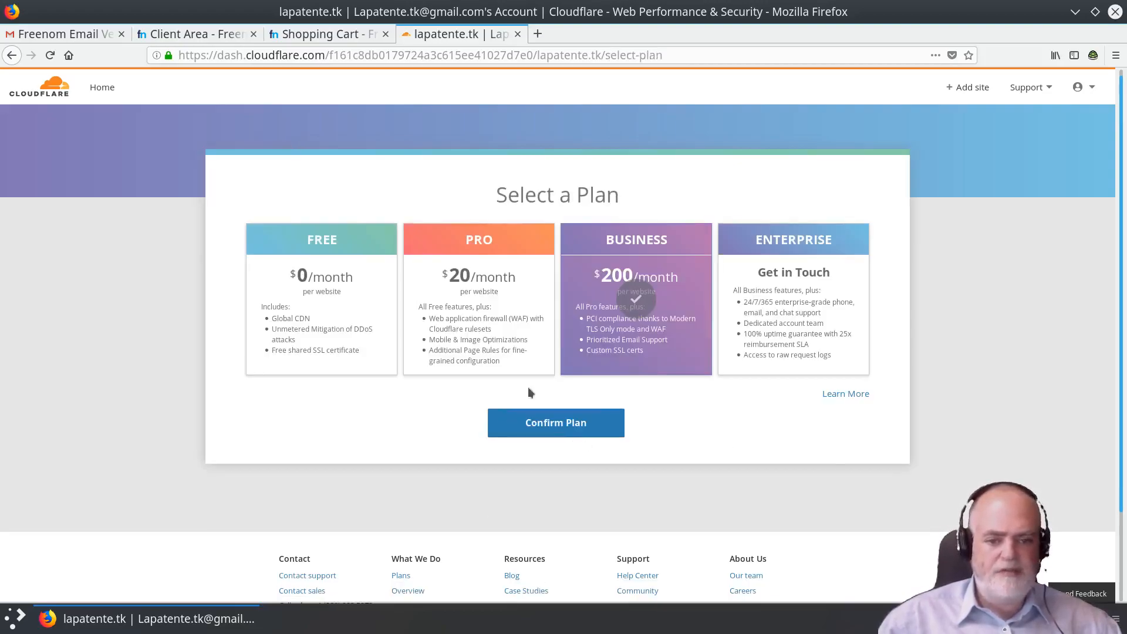
{"action": "left_click", "coordinate": [314, 281]}
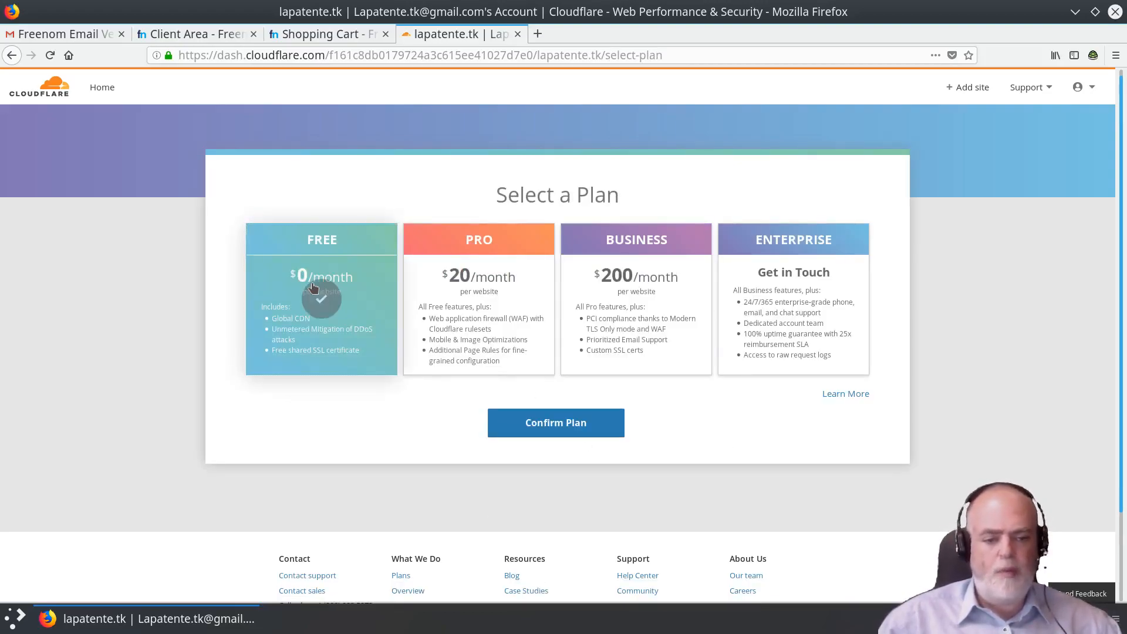
{"action": "left_click", "coordinate": [575, 428]}
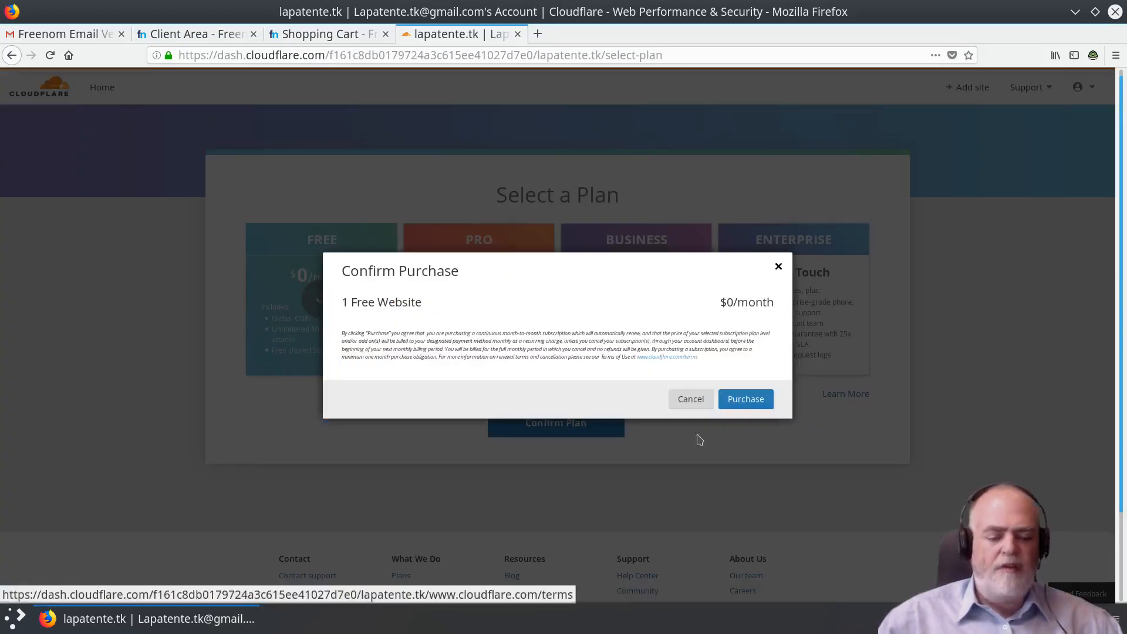
{"action": "left_click", "coordinate": [759, 404]}
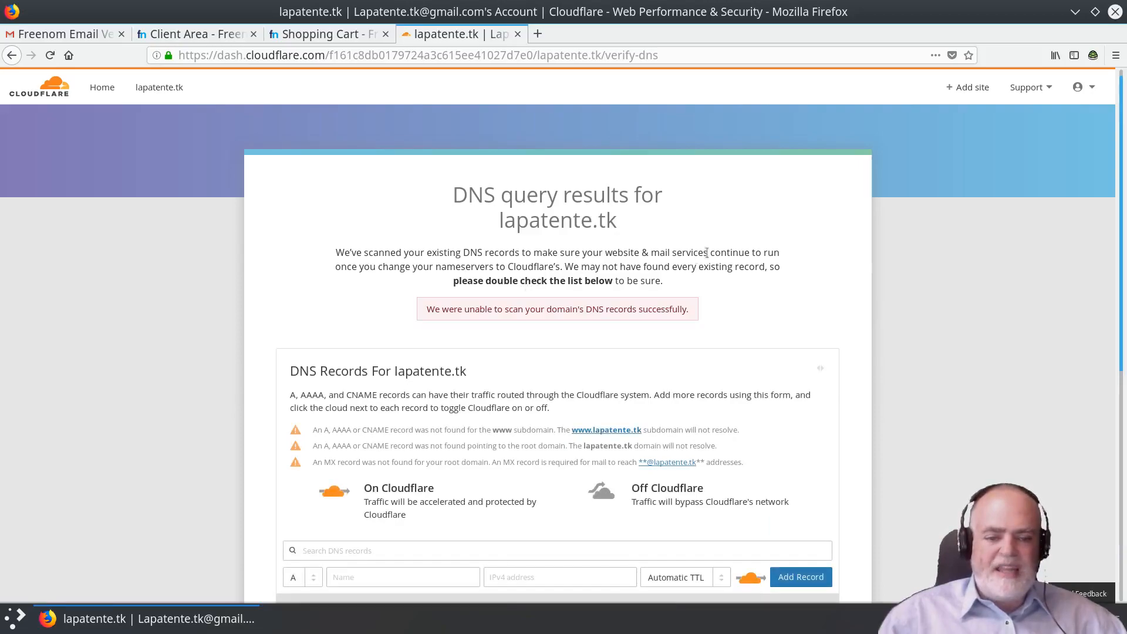
Scroll through lapatente.tk's DNS query results to review the empty records table.
{"action": "scroll", "coordinate": [780, 227], "scroll_direction": "down", "scroll_amount": 3}
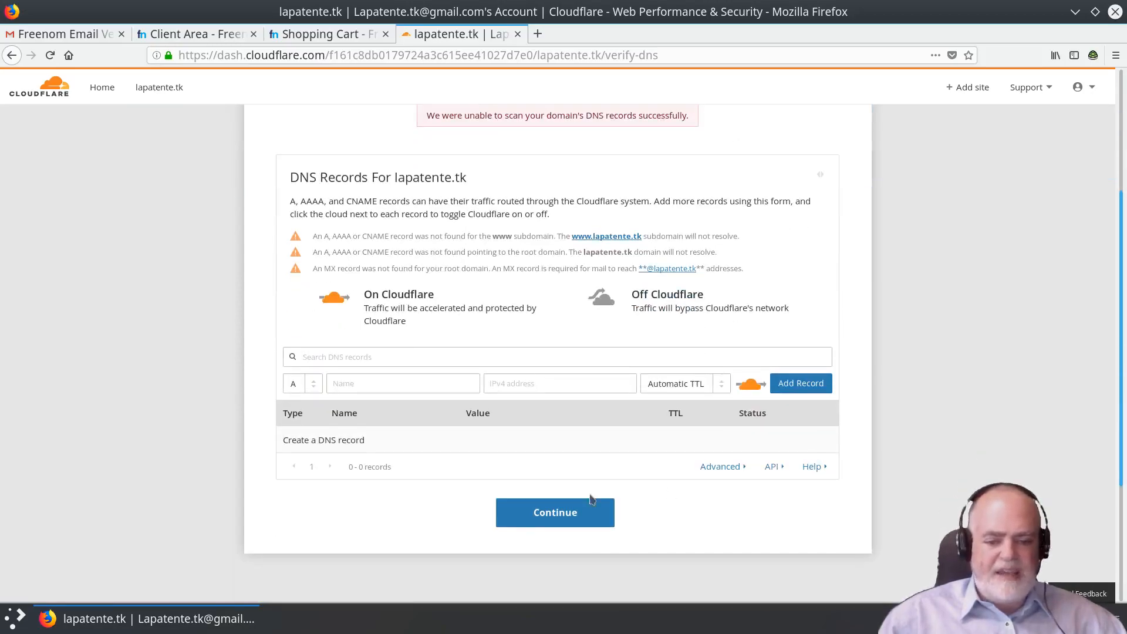
{"action": "scroll", "coordinate": [754, 276], "scroll_direction": "up", "scroll_amount": 3}
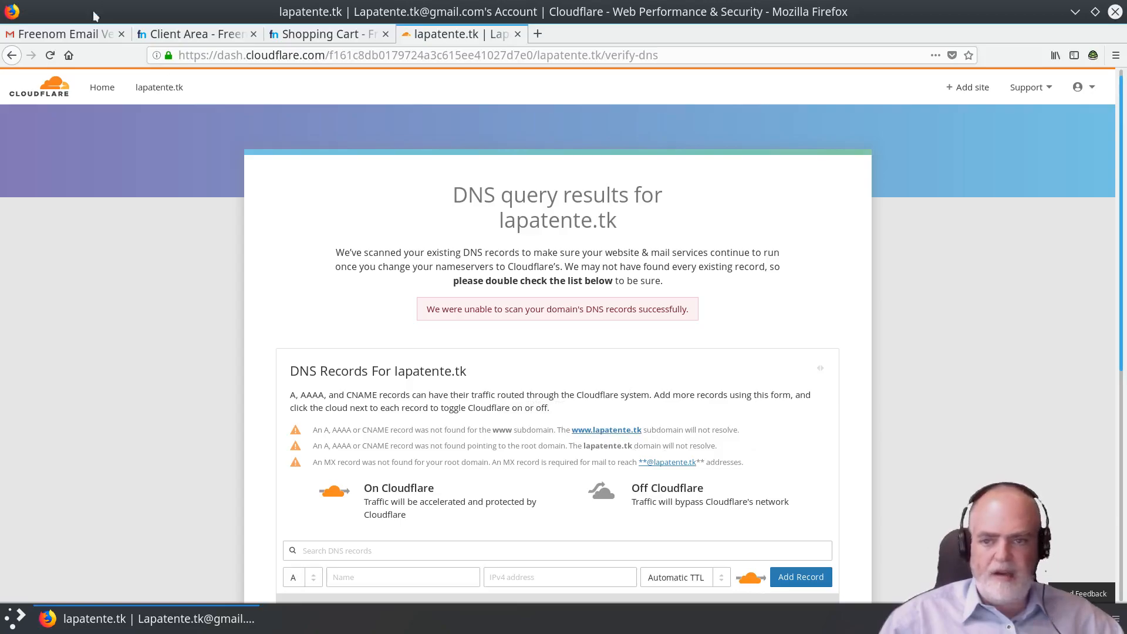
{"action": "left_click", "coordinate": [186, 35]}
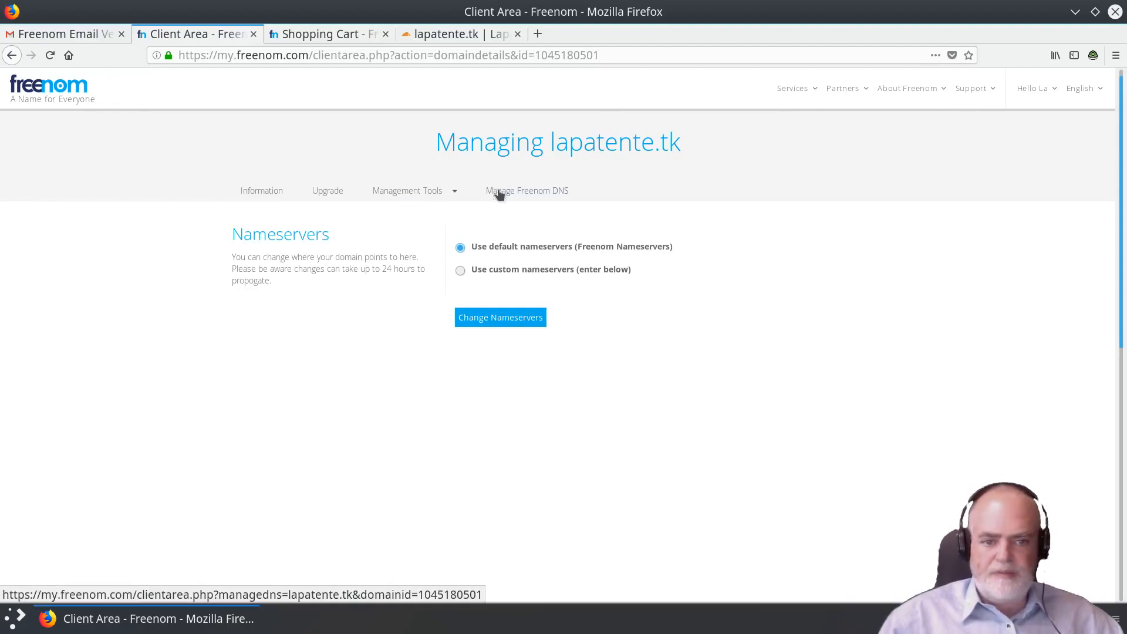
{"action": "left_click", "coordinate": [258, 192]}
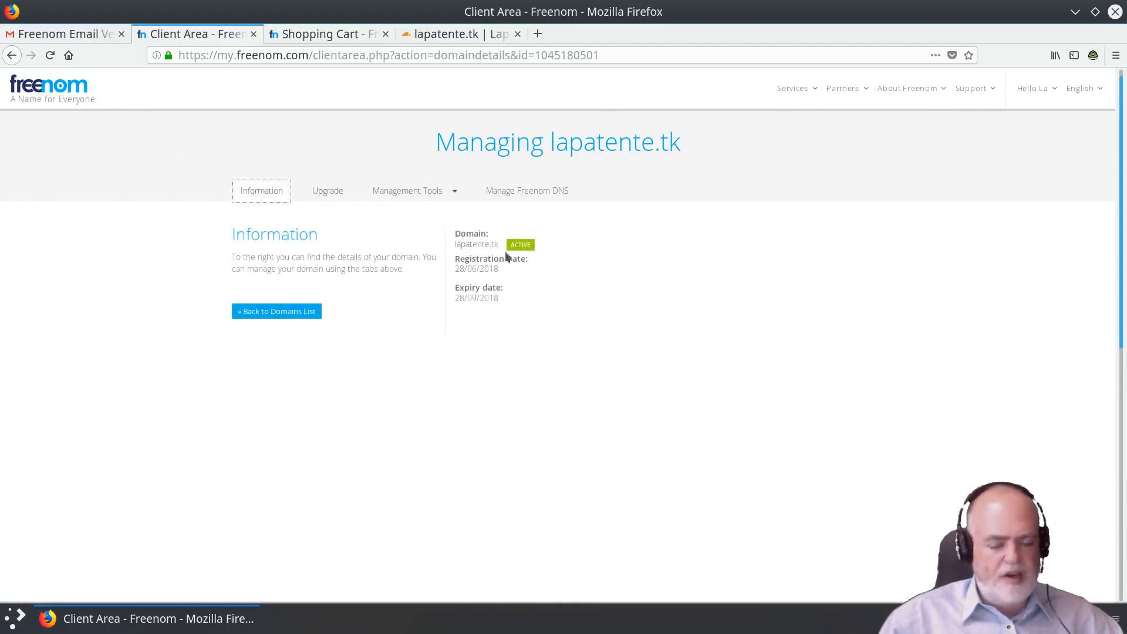
{"action": "left_click", "coordinate": [411, 37]}
{"action": "scroll", "coordinate": [670, 375], "scroll_direction": "down", "scroll_amount": 3}
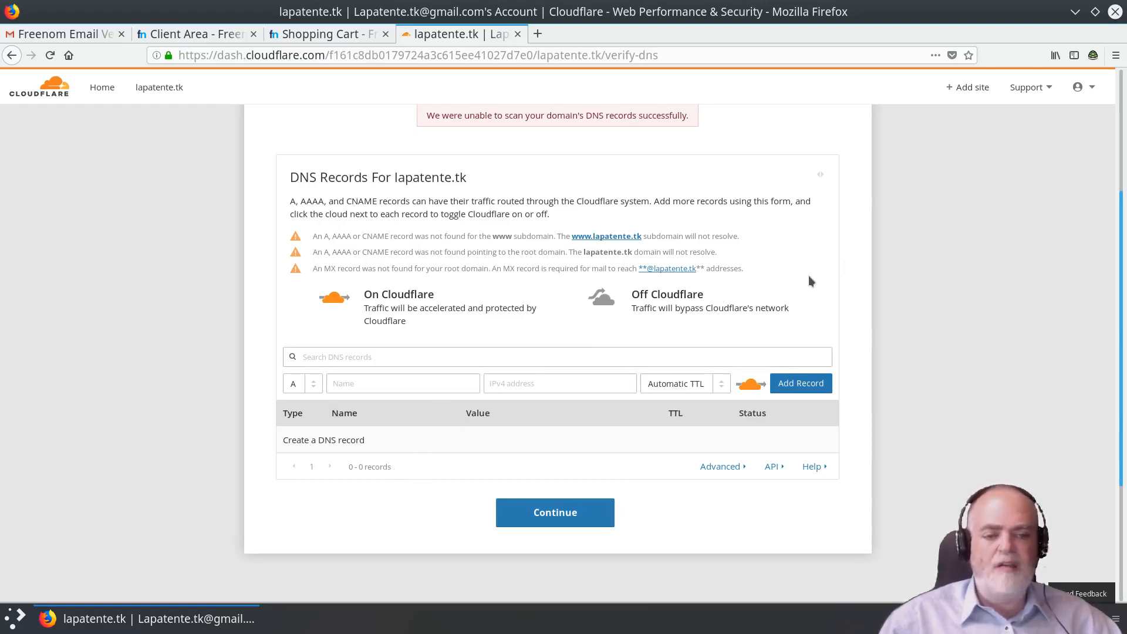
Accept the empty DNS records list and continue to the Change your Nameservers page.
{"action": "scroll", "coordinate": [808, 276], "scroll_direction": "up", "scroll_amount": 1}
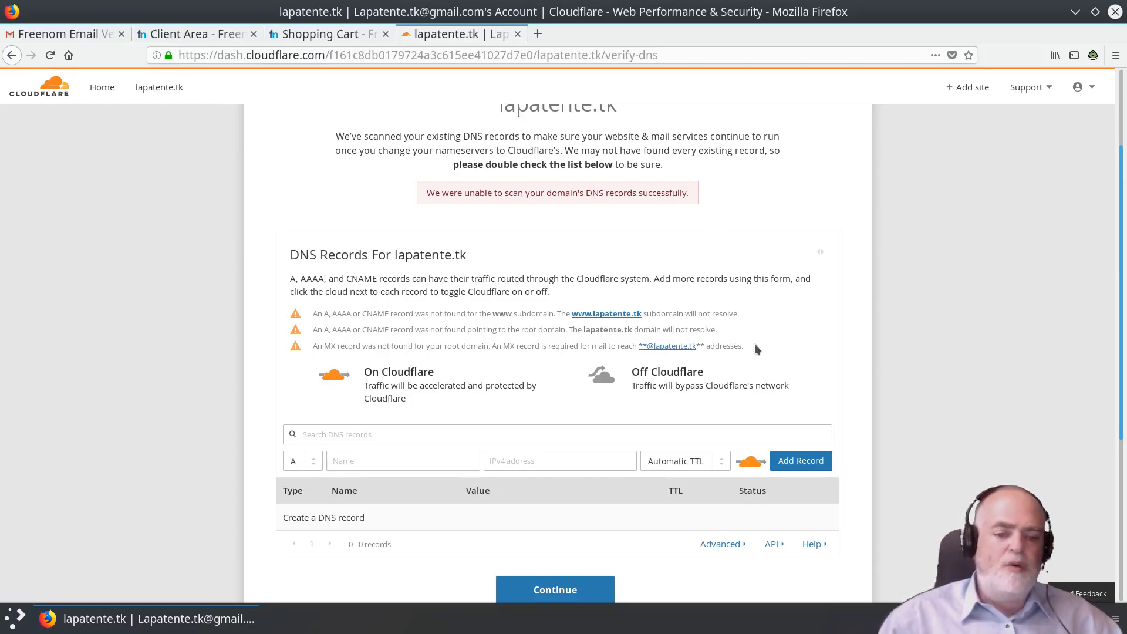
{"action": "scroll", "coordinate": [758, 336], "scroll_direction": "up", "scroll_amount": 2}
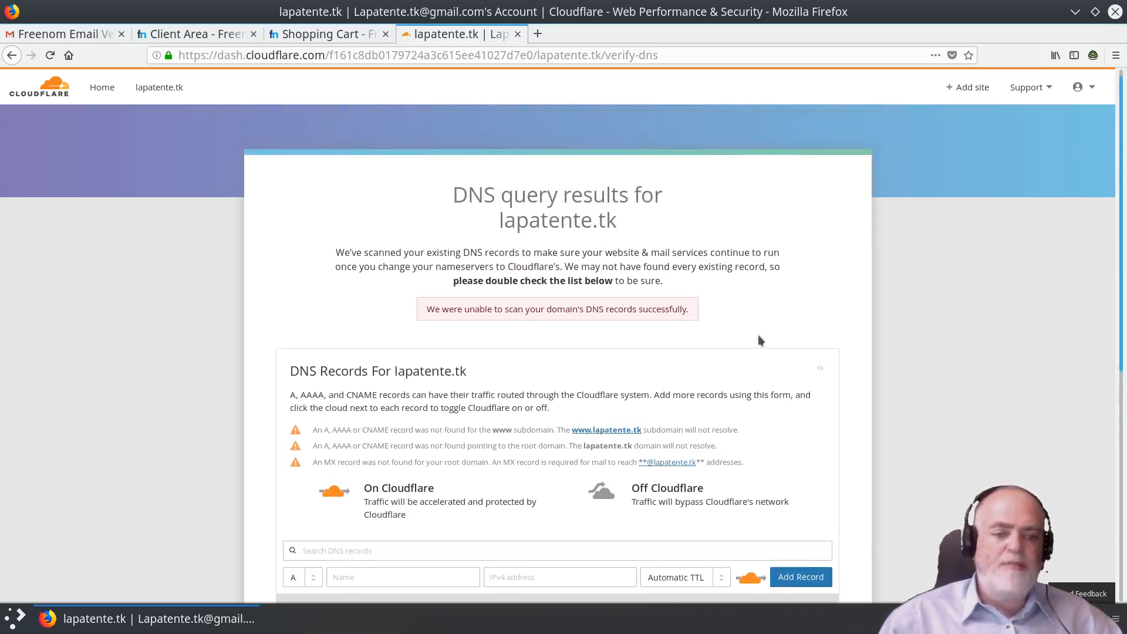
{"action": "scroll", "coordinate": [759, 336], "scroll_direction": "down", "scroll_amount": 5}
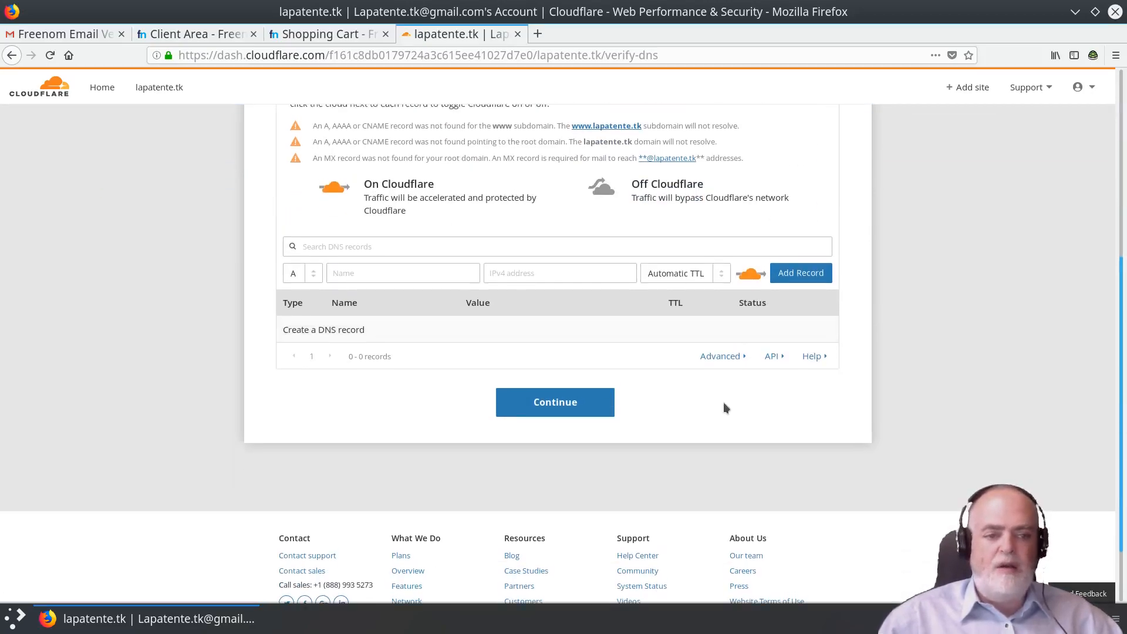
{"action": "scroll", "coordinate": [723, 402], "scroll_direction": "up", "scroll_amount": 5}
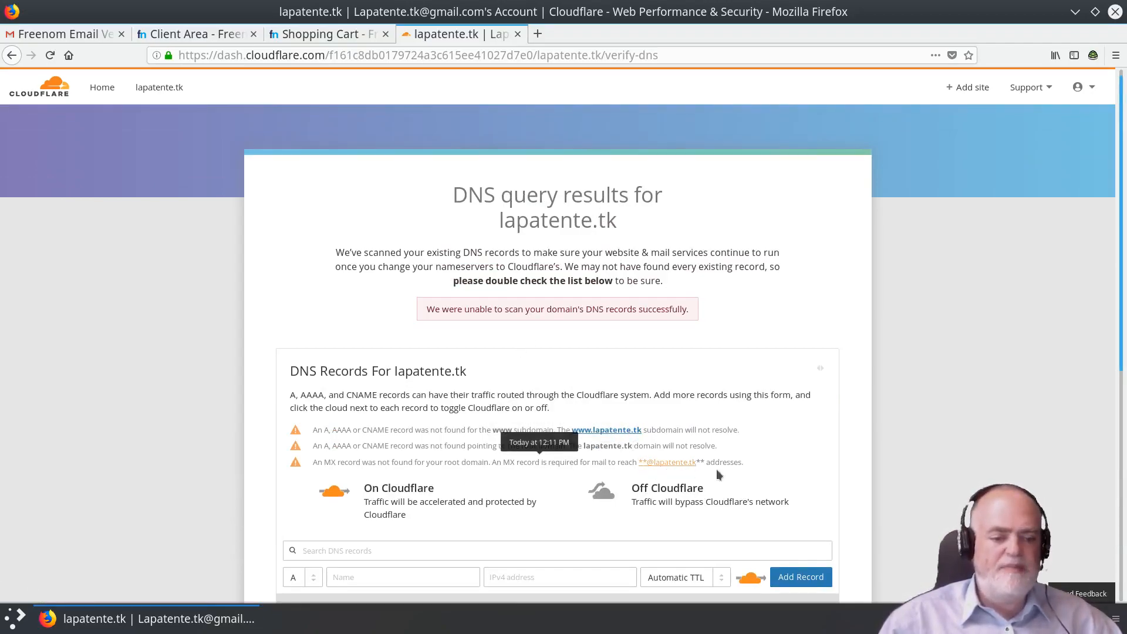
{"action": "scroll", "coordinate": [737, 450], "scroll_direction": "down", "scroll_amount": 3}
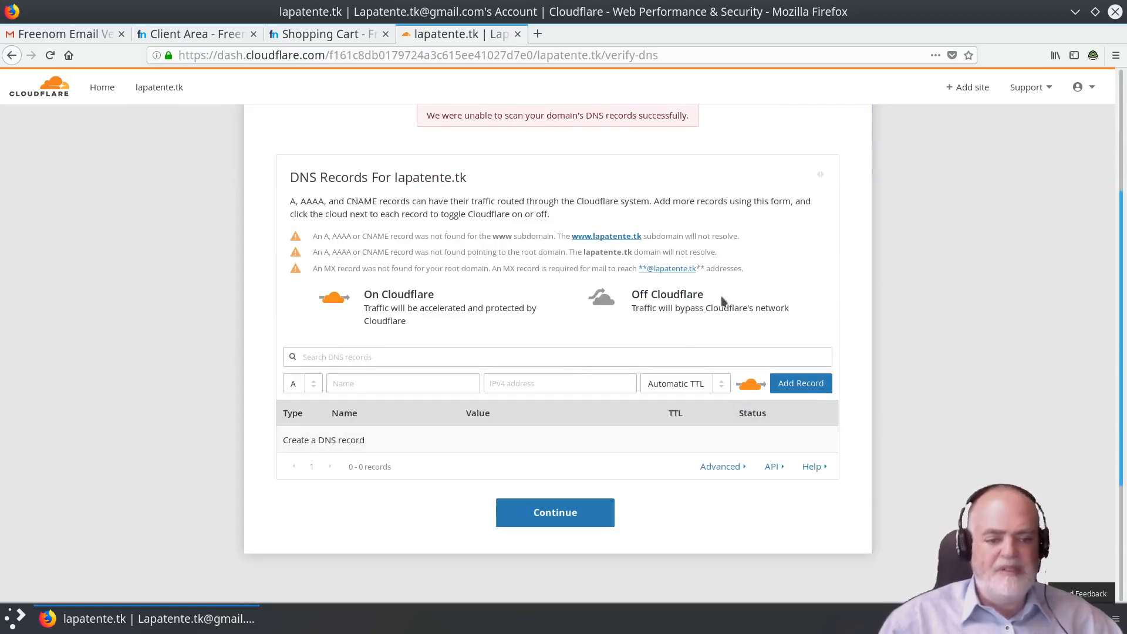
{"action": "scroll", "coordinate": [601, 329], "scroll_direction": "down", "scroll_amount": 3}
{"action": "scroll", "coordinate": [600, 326], "scroll_direction": "up", "scroll_amount": 6}
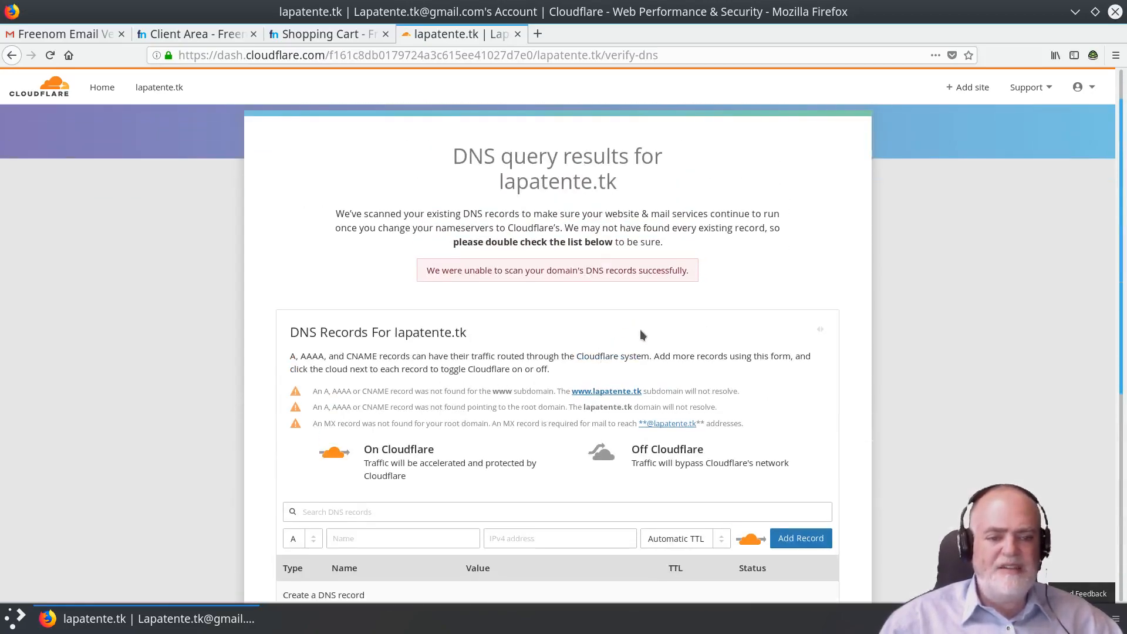
{"action": "scroll", "coordinate": [640, 329], "scroll_direction": "down", "scroll_amount": 2}
{"action": "scroll", "coordinate": [641, 327], "scroll_direction": "down", "scroll_amount": 3}
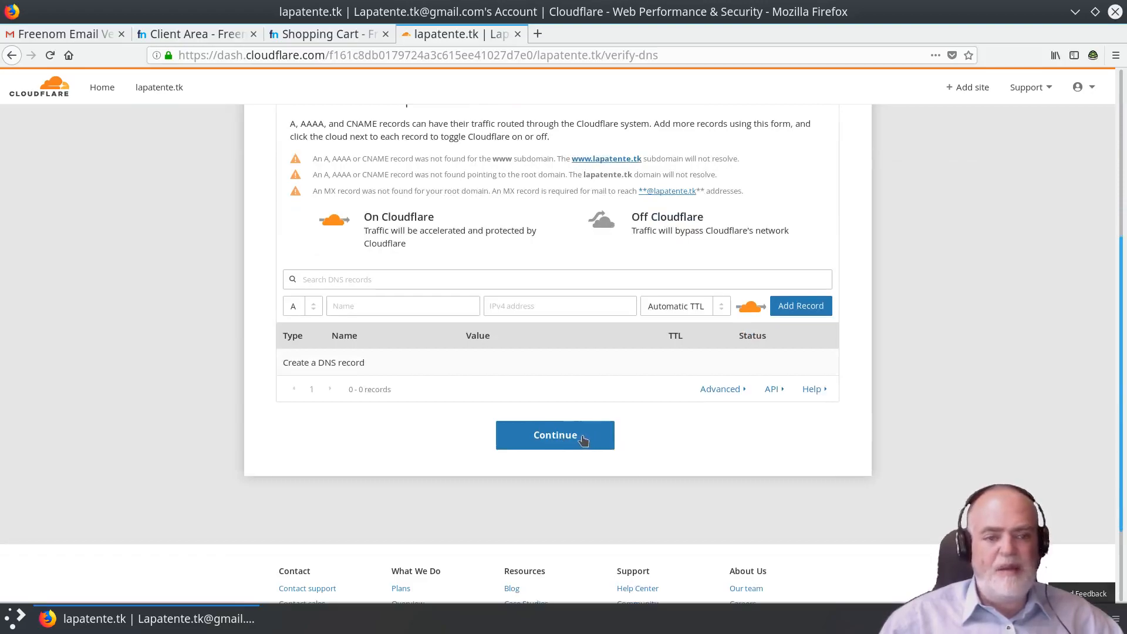
{"action": "scroll", "coordinate": [589, 397], "scroll_direction": "up", "scroll_amount": 1}
{"action": "scroll", "coordinate": [589, 397], "scroll_direction": "up", "scroll_amount": 4}
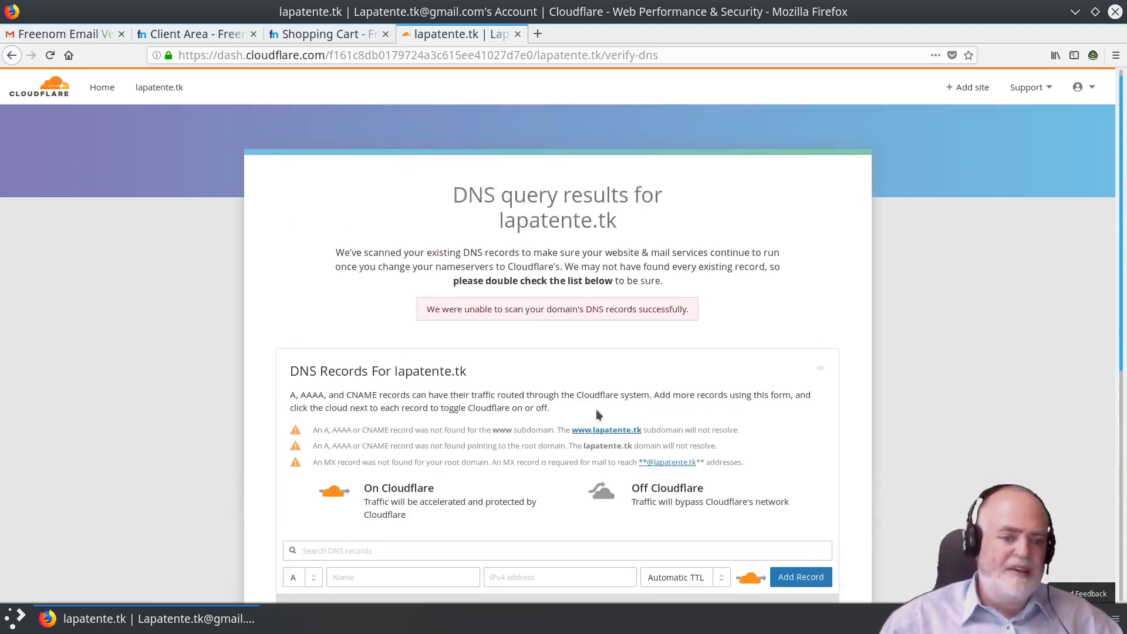
{"action": "scroll", "coordinate": [549, 485], "scroll_direction": "down", "scroll_amount": 1}
{"action": "scroll", "coordinate": [564, 412], "scroll_direction": "down", "scroll_amount": 5}
{"action": "left_click", "coordinate": [558, 479]}
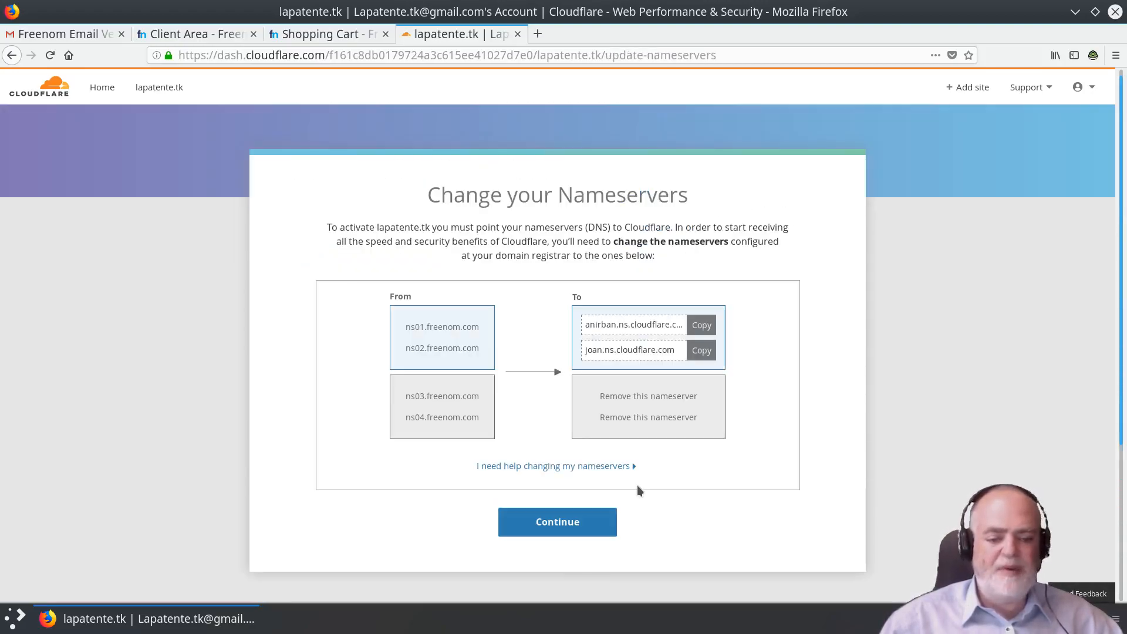
Finish setup and copy the nameserver anirban.ns.cloudflare.com from the lapatente.tk overview.
{"action": "left_click", "coordinate": [572, 521]}
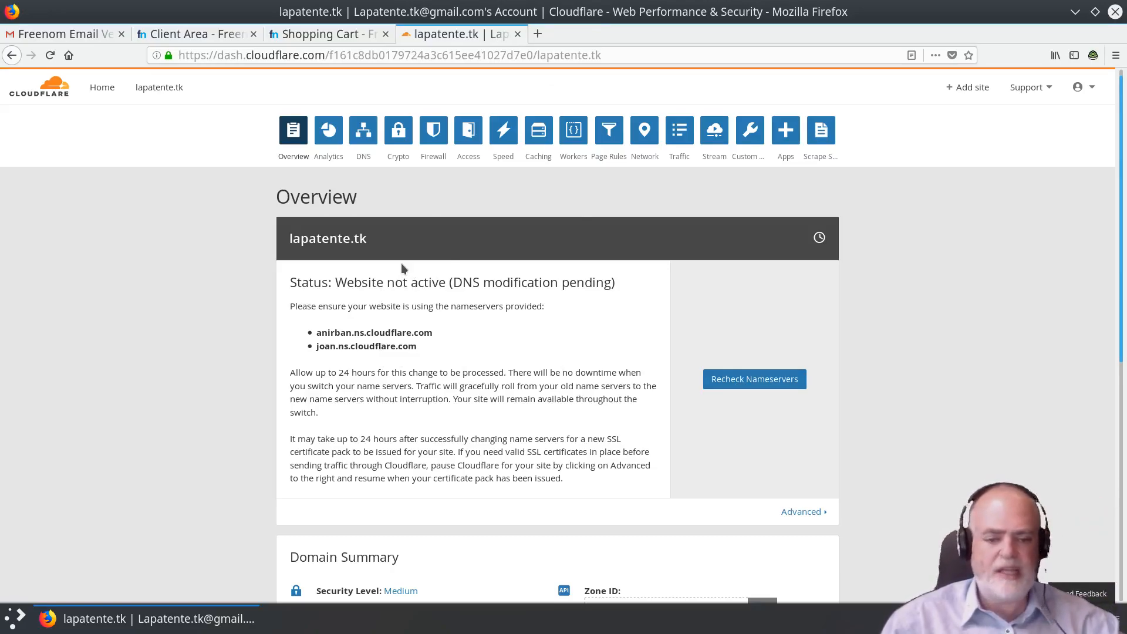
{"action": "left_click_drag", "start_coordinate": [316, 333], "coordinate": [430, 333]}
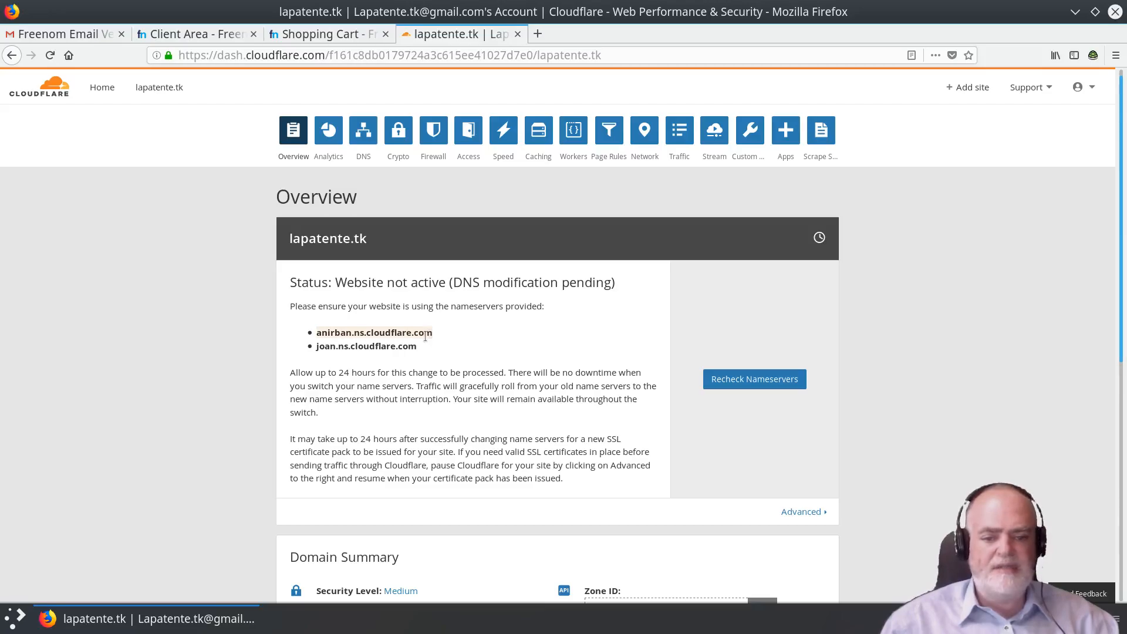
{"action": "right_click", "coordinate": [432, 338]}
{"action": "left_click", "coordinate": [473, 476]}
{"action": "left_click", "coordinate": [216, 33]}
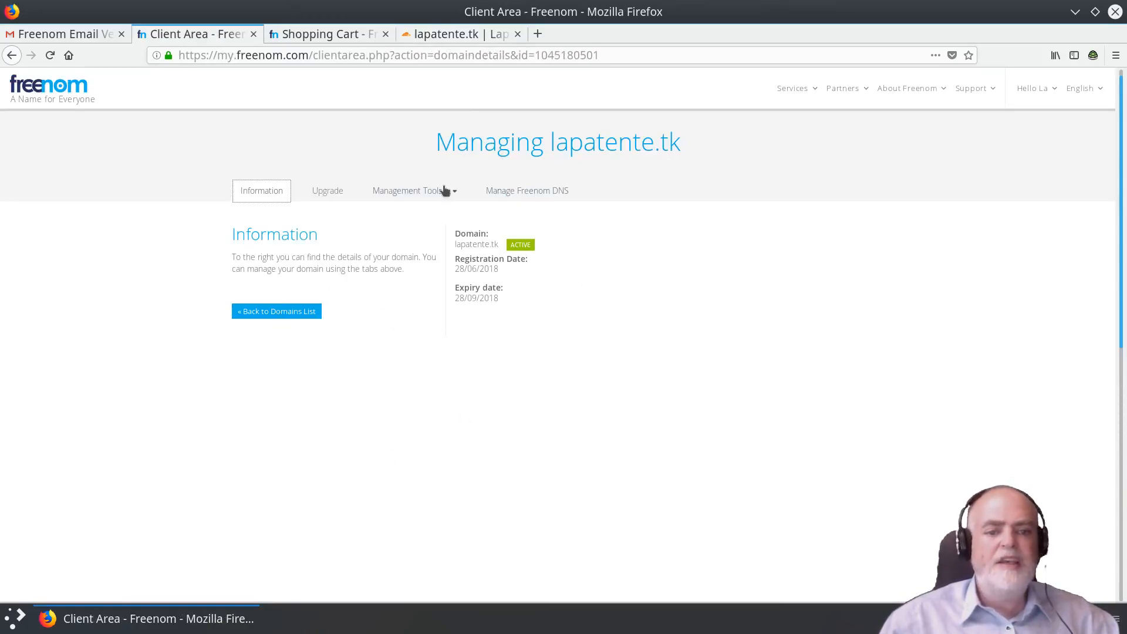
Switch lapatente.tk to custom nameservers and paste anirban.ns.cloudflare.com as Nameserver 1.
{"action": "left_click", "coordinate": [423, 192]}
{"action": "left_click", "coordinate": [417, 215]}
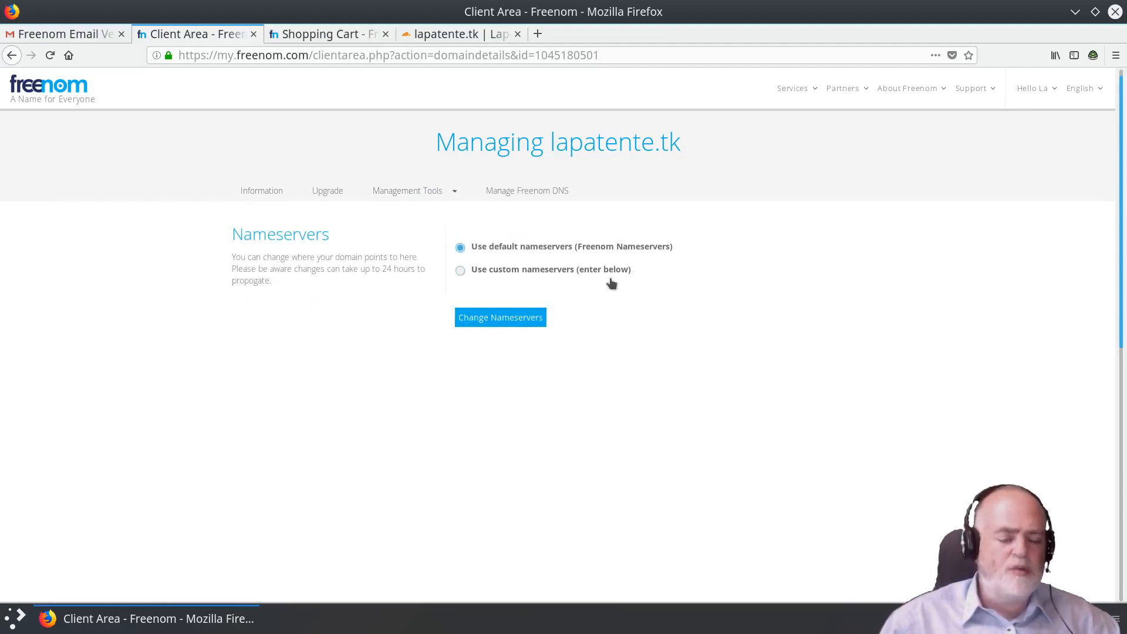
{"action": "left_click", "coordinate": [461, 270]}
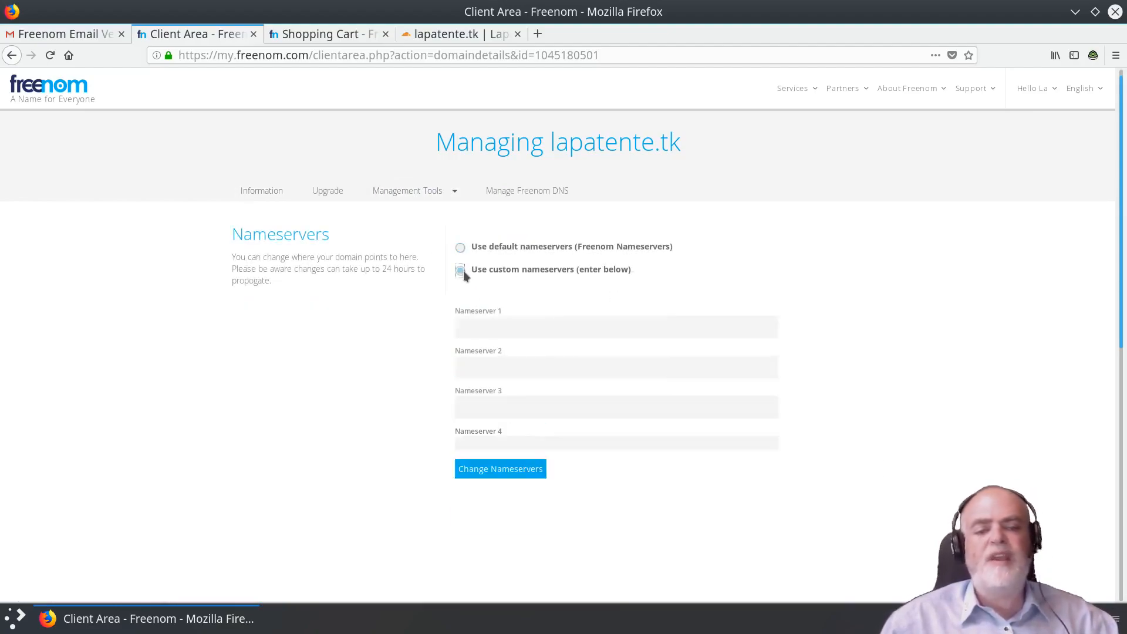
{"action": "left_click", "coordinate": [557, 326]}
{"action": "key", "text": "ctrl+v"}
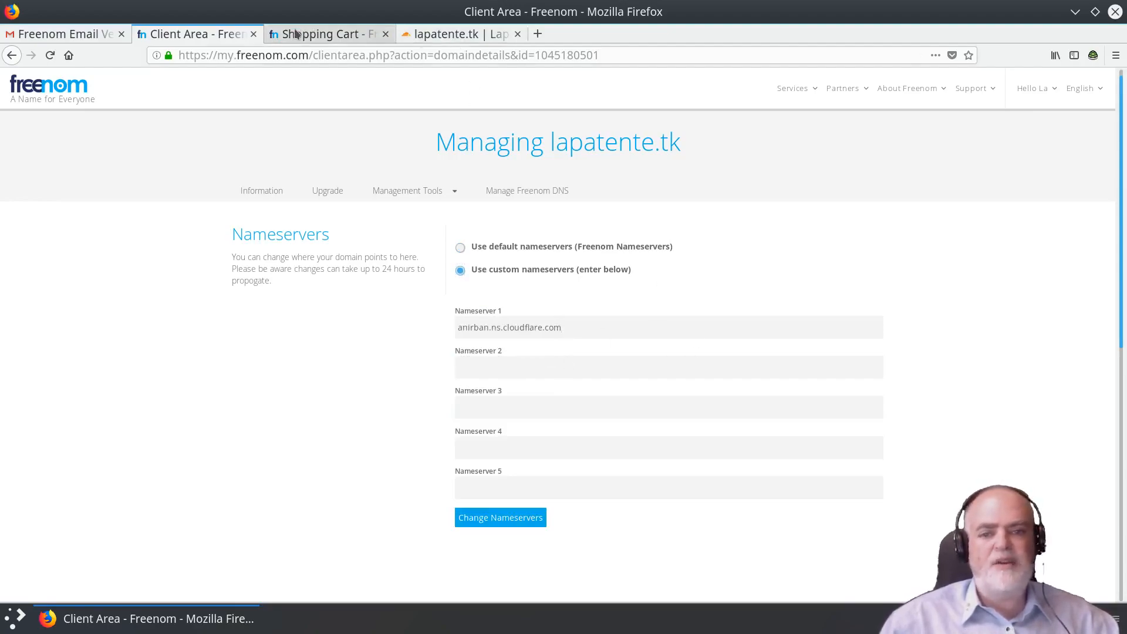
Copy joan.ns.cloudflare.com from Cloudflare, paste it as Nameserver 2, and save the nameservers.
{"action": "left_click", "coordinate": [326, 33]}
{"action": "left_click", "coordinate": [434, 36]}
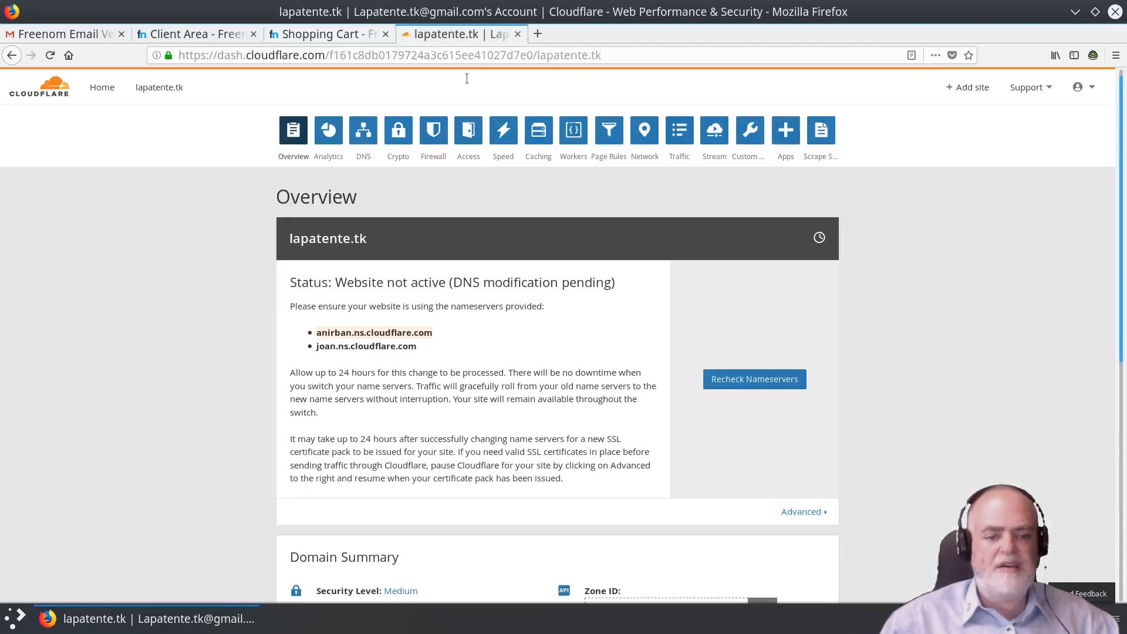
{"action": "left_click_drag", "start_coordinate": [314, 346], "coordinate": [416, 348]}
{"action": "key", "text": "ctrl+c"}
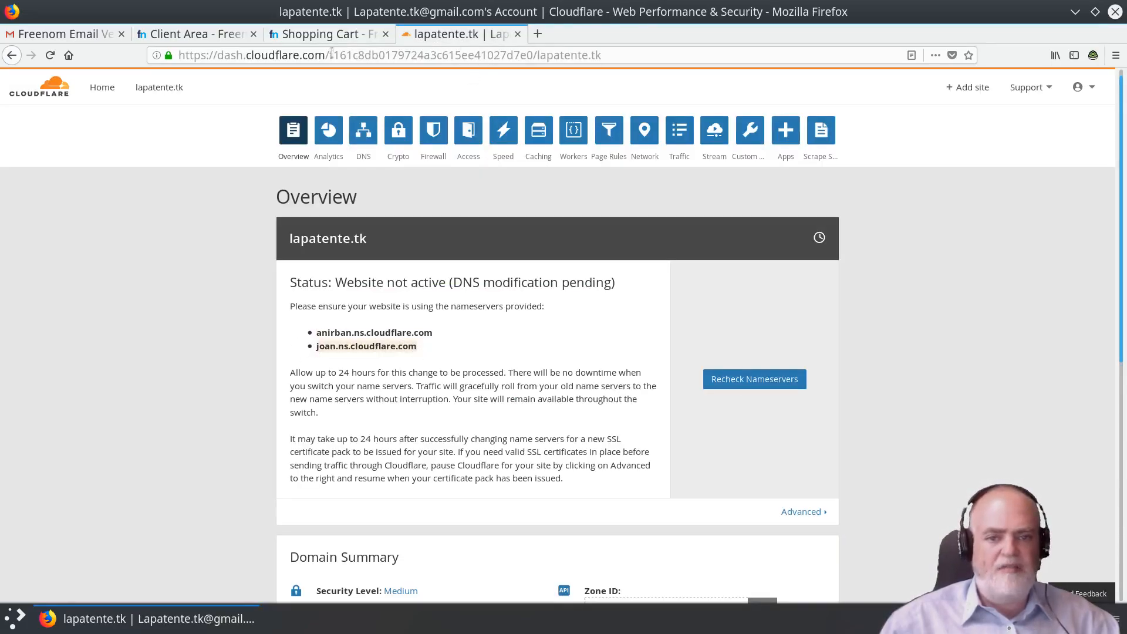
{"action": "left_click", "coordinate": [223, 35]}
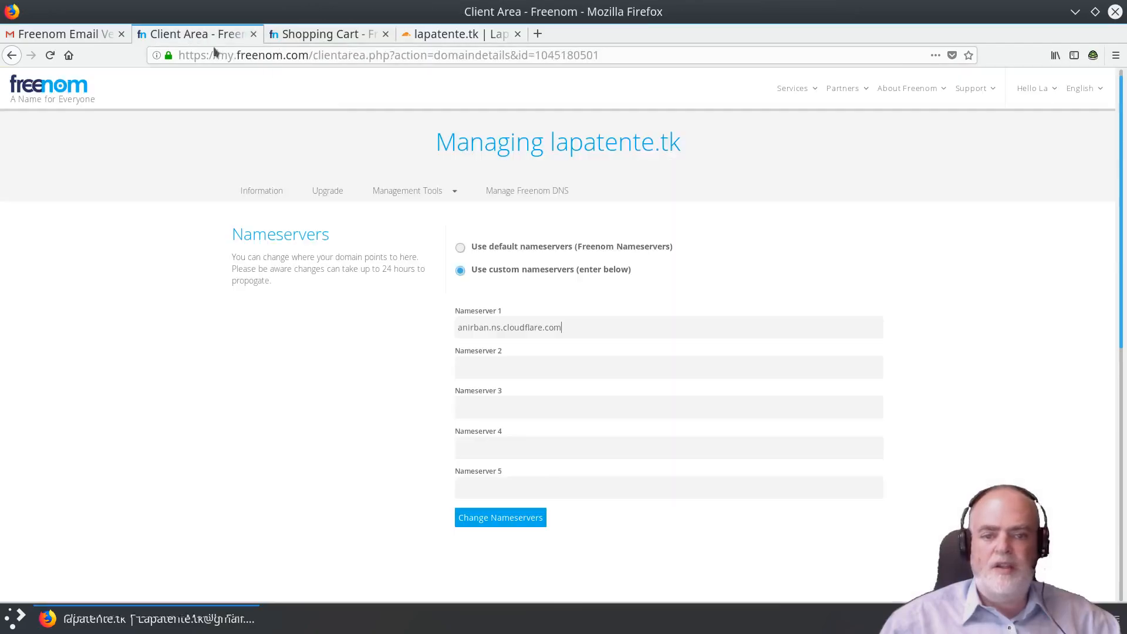
{"action": "left_click", "coordinate": [500, 371]}
{"action": "key", "text": "ctrl+v"}
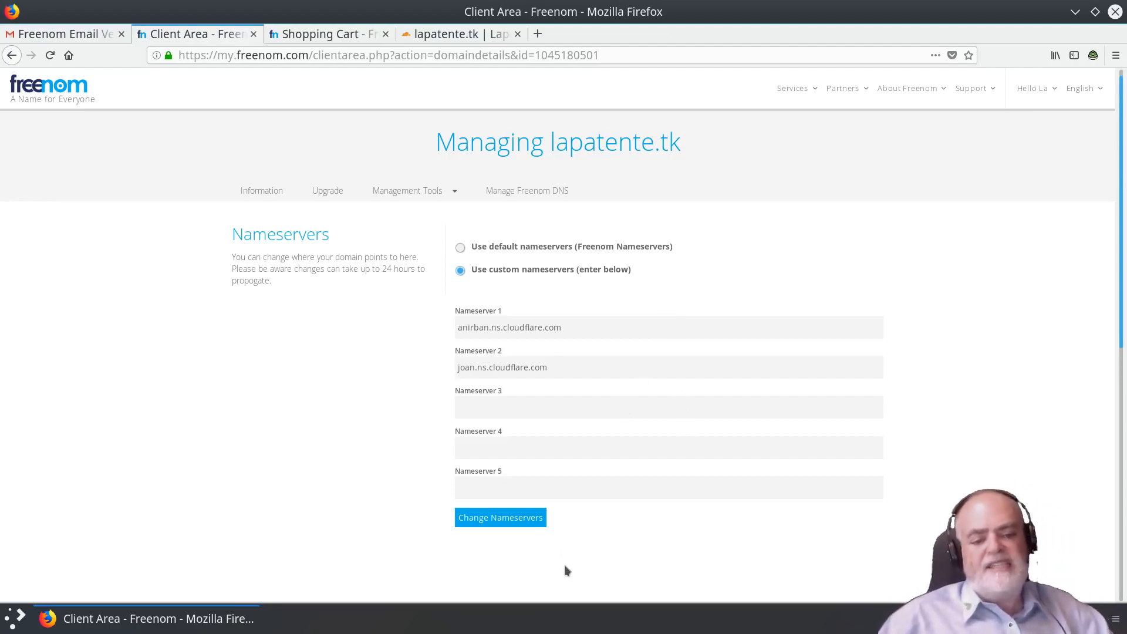
{"action": "left_click", "coordinate": [515, 521]}
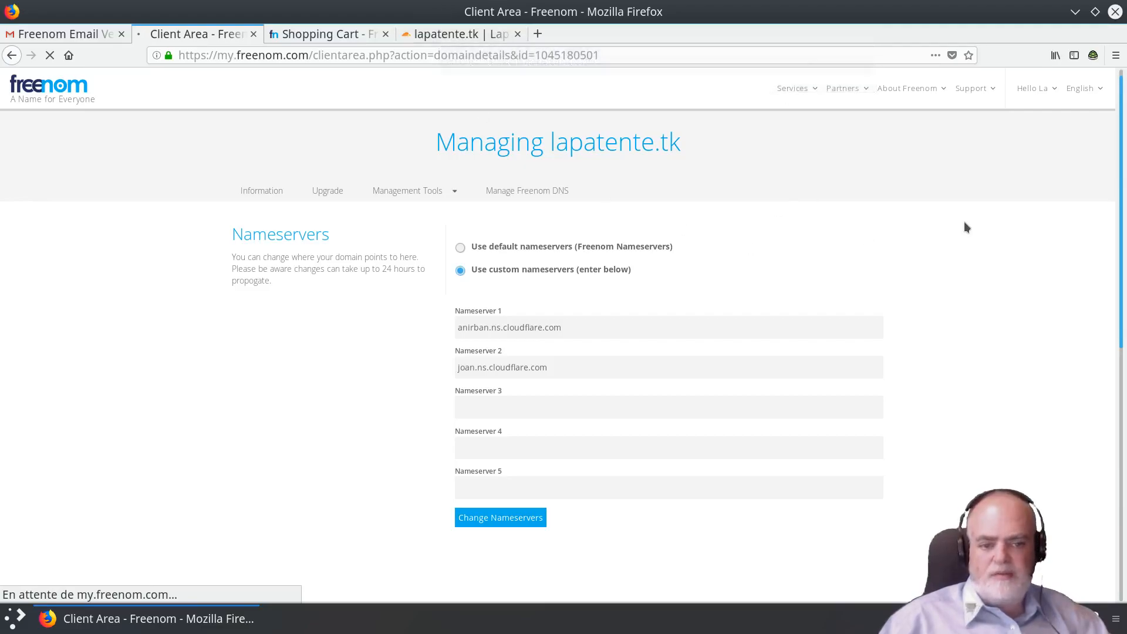
Wait for the nameserver change to save, check Cloudflare's overview, then return to Freenom's domain page.
{"action": "scroll", "coordinate": [936, 264], "scroll_direction": "down", "scroll_amount": 1}
{"action": "scroll", "coordinate": [936, 264], "scroll_direction": "down", "scroll_amount": 3}
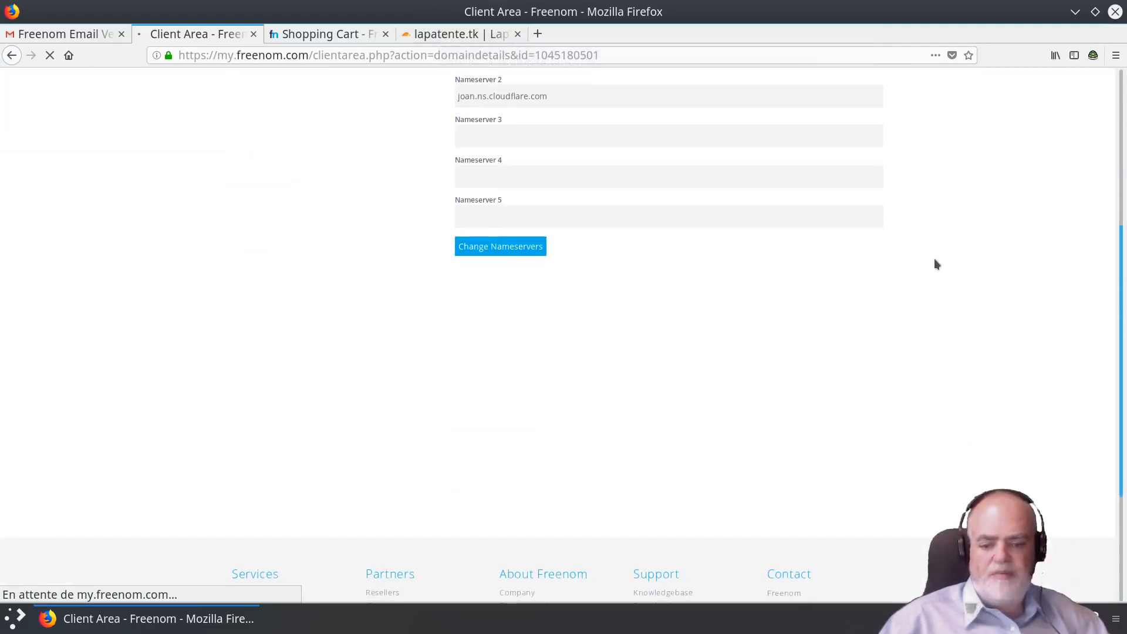
{"action": "scroll", "coordinate": [936, 264], "scroll_direction": "up", "scroll_amount": 5}
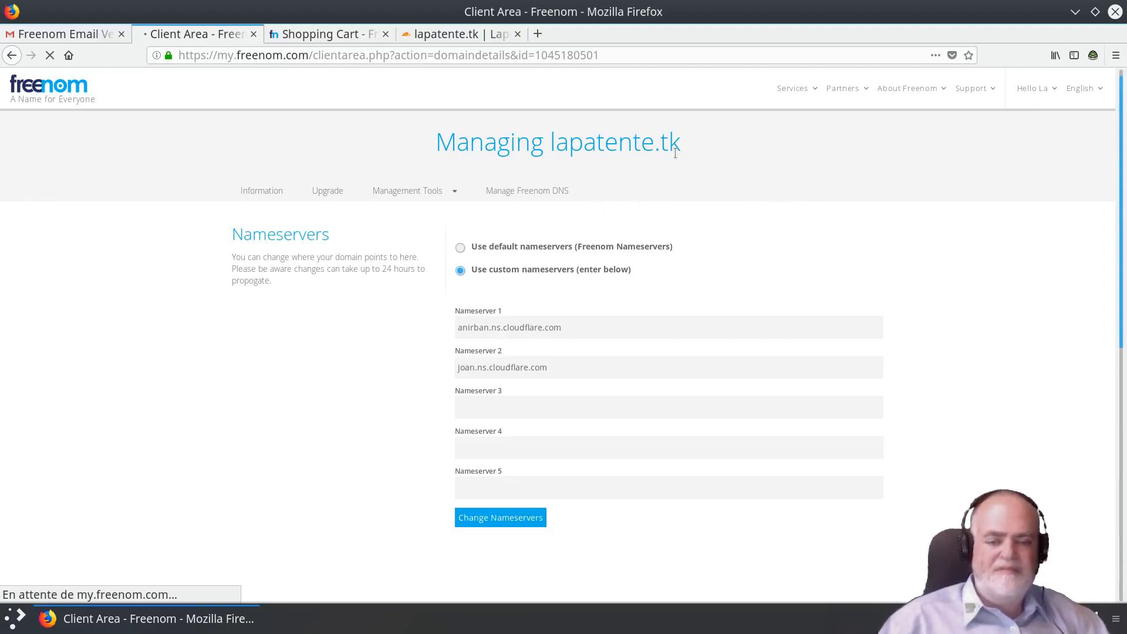
{"action": "left_click", "coordinate": [444, 37]}
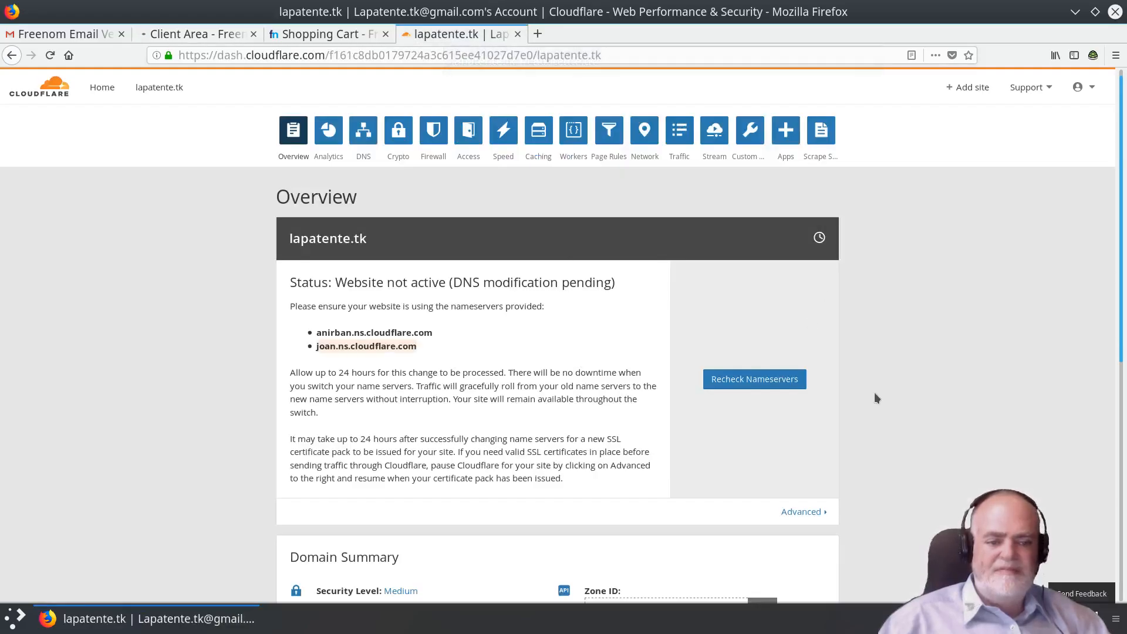
{"action": "left_click", "coordinate": [197, 36]}
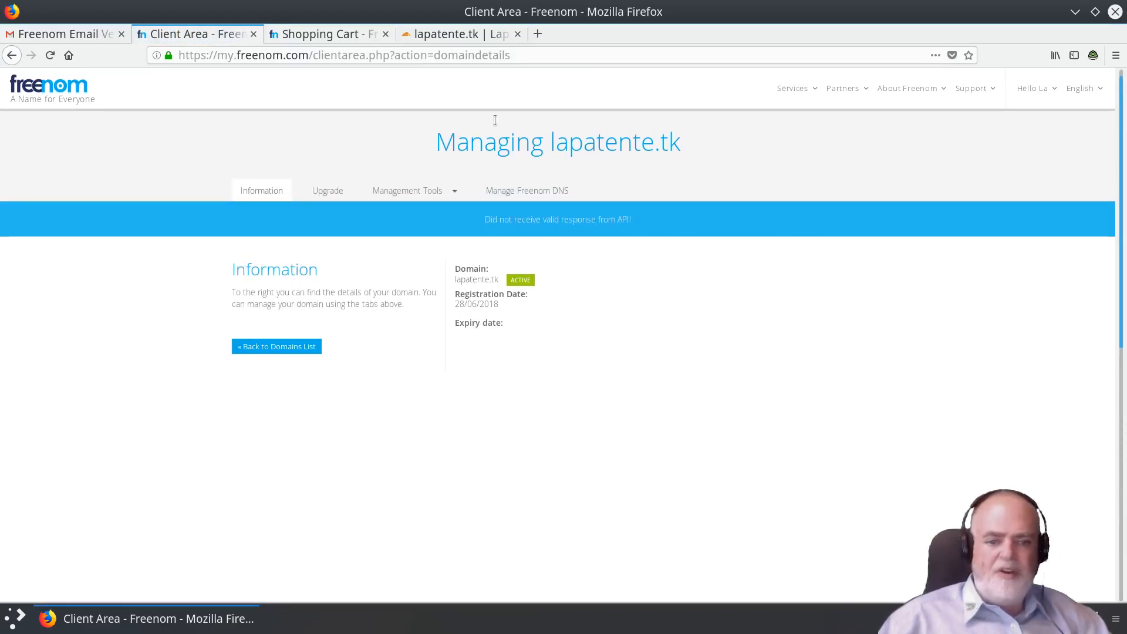
Request a nameserver recheck for lapatente.tk in Cloudflare, then open its DNS settings.
{"action": "left_click", "coordinate": [460, 35]}
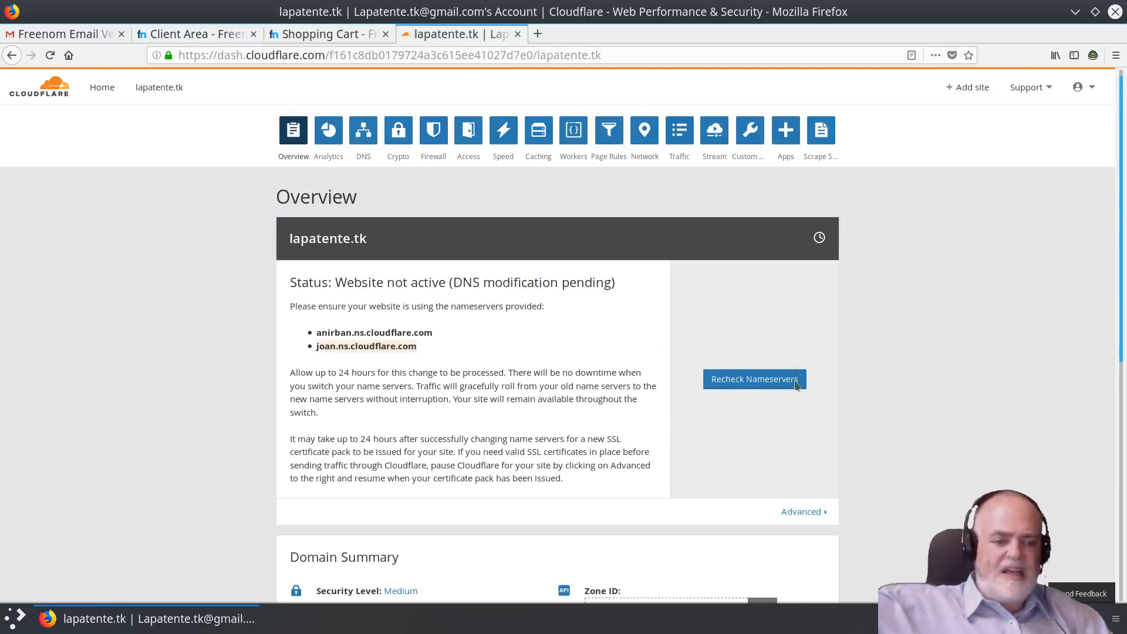
{"action": "left_click", "coordinate": [762, 381]}
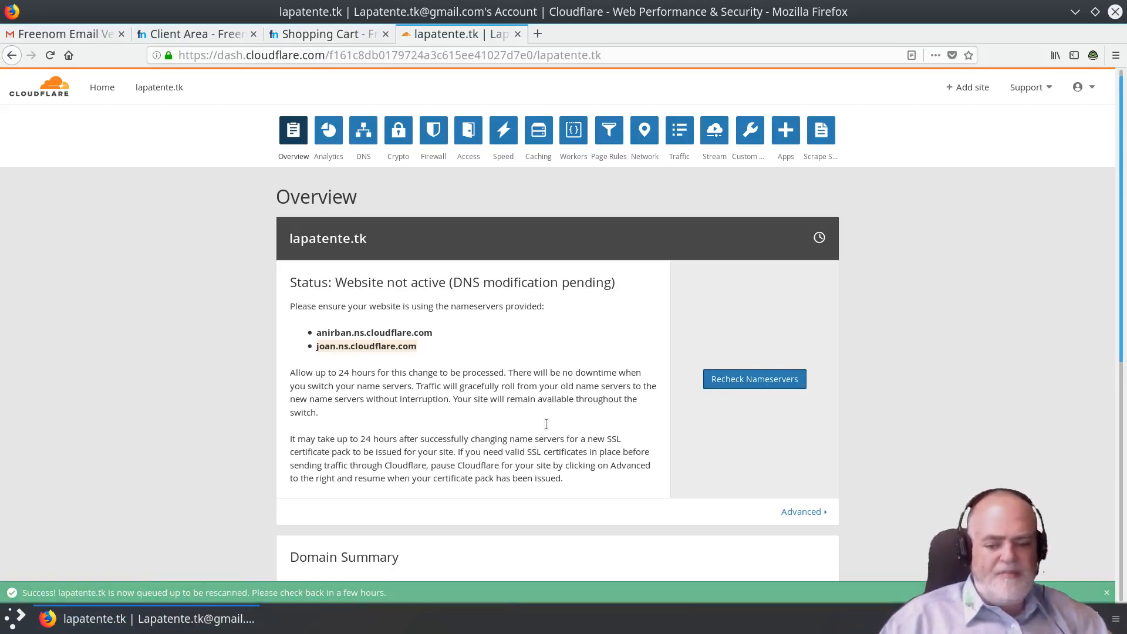
{"action": "scroll", "coordinate": [923, 260], "scroll_direction": "down", "scroll_amount": 2}
{"action": "scroll", "coordinate": [923, 257], "scroll_direction": "down", "scroll_amount": 1}
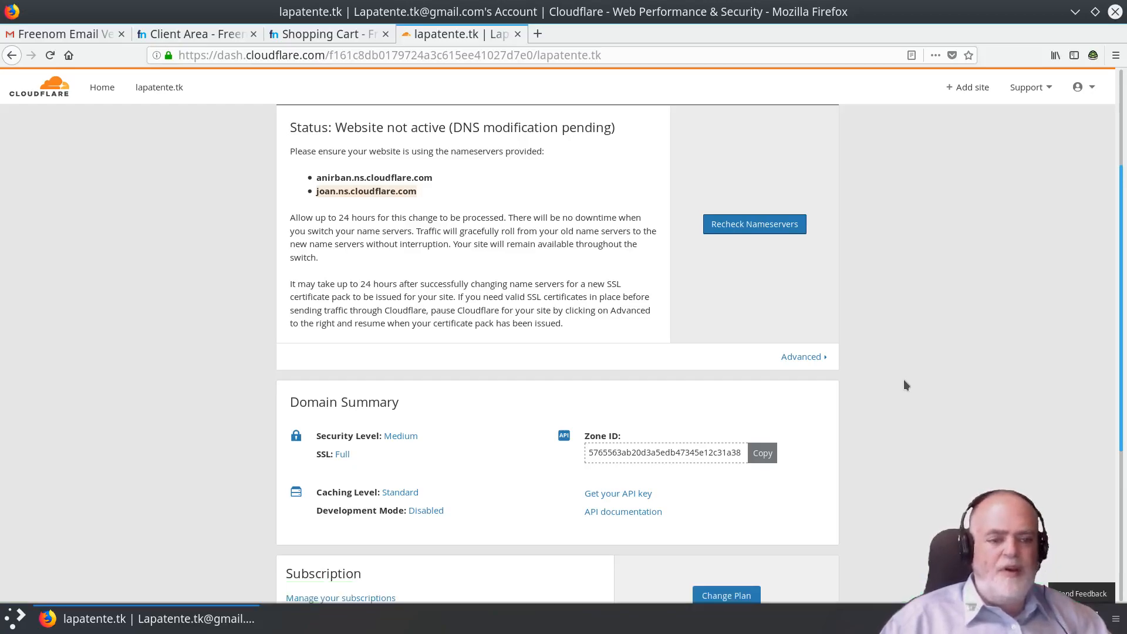
{"action": "scroll", "coordinate": [903, 384], "scroll_direction": "up", "scroll_amount": 3}
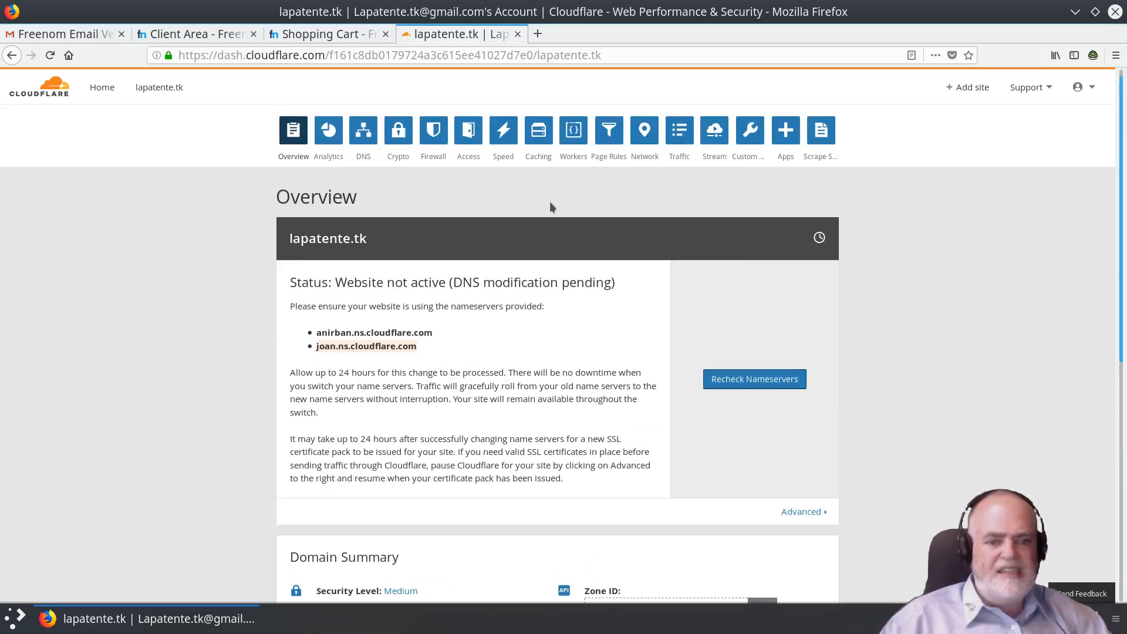
{"action": "left_click", "coordinate": [365, 137]}
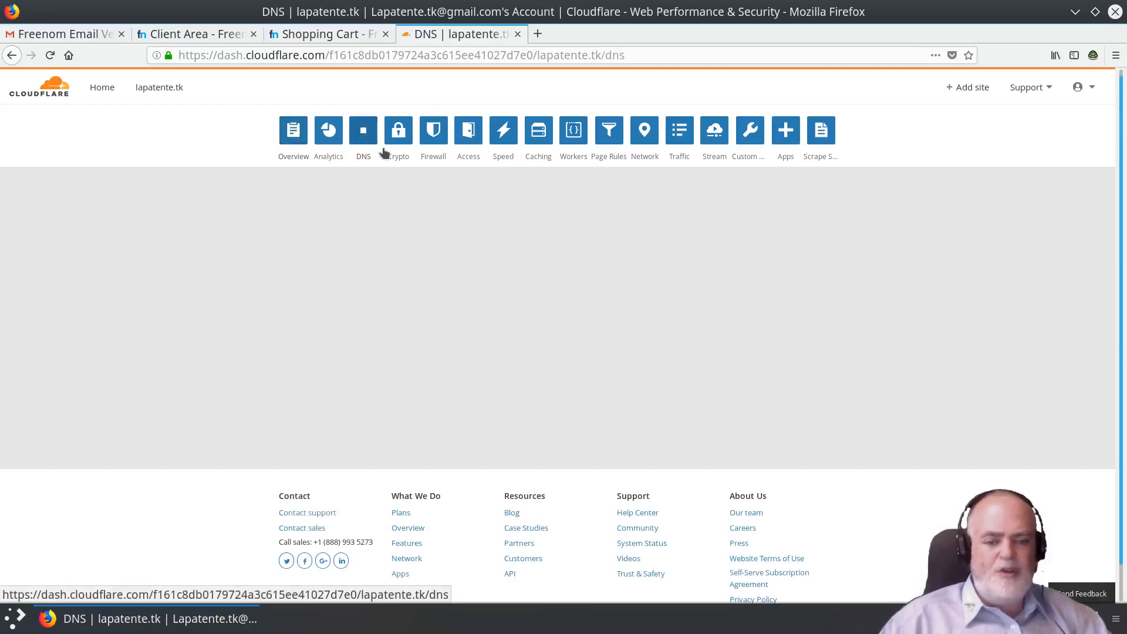
Review lapatente.tk's empty DNS page with its A and MX warnings, then focus the new record's Name field.
{"action": "scroll", "coordinate": [955, 370], "scroll_direction": "down", "scroll_amount": 4}
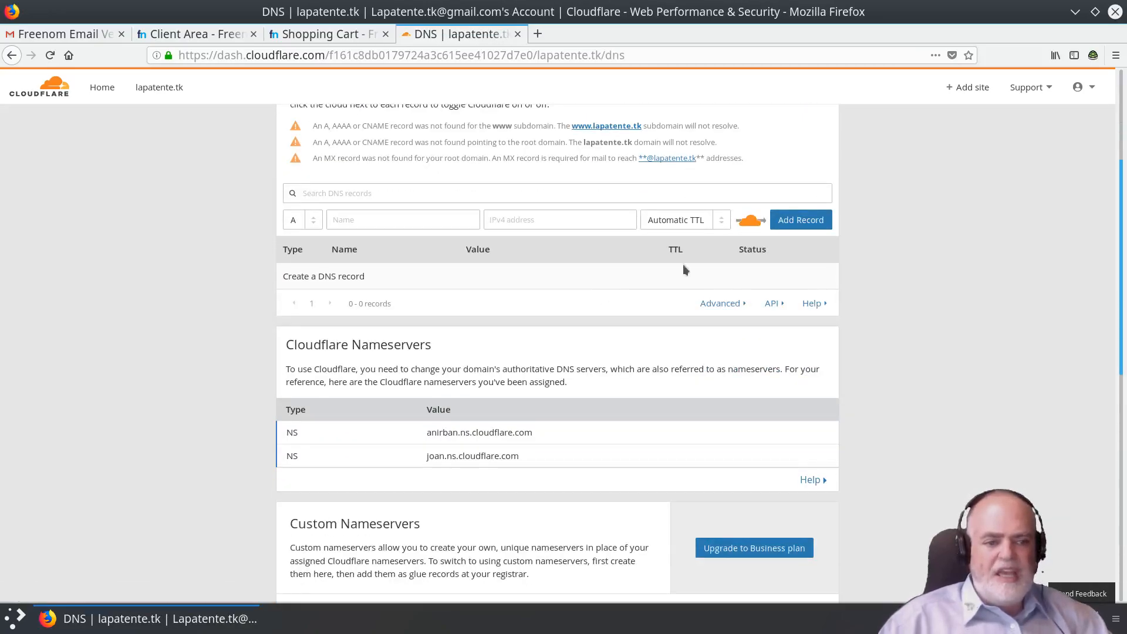
{"action": "scroll", "coordinate": [664, 367], "scroll_direction": "down", "scroll_amount": 4}
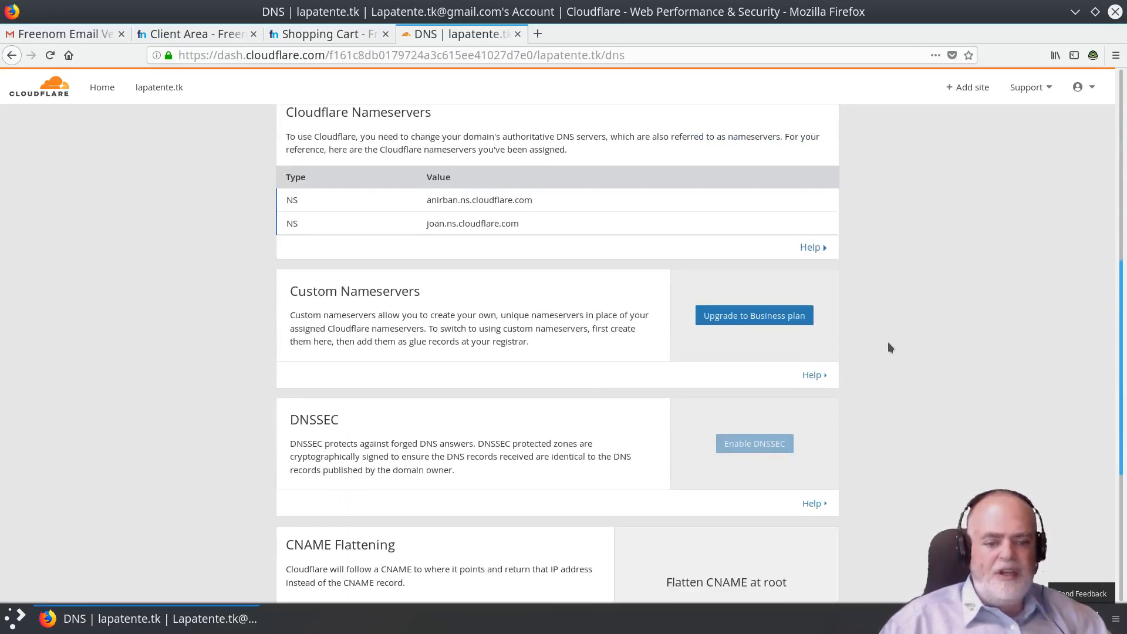
{"action": "scroll", "coordinate": [889, 347], "scroll_direction": "up", "scroll_amount": 6}
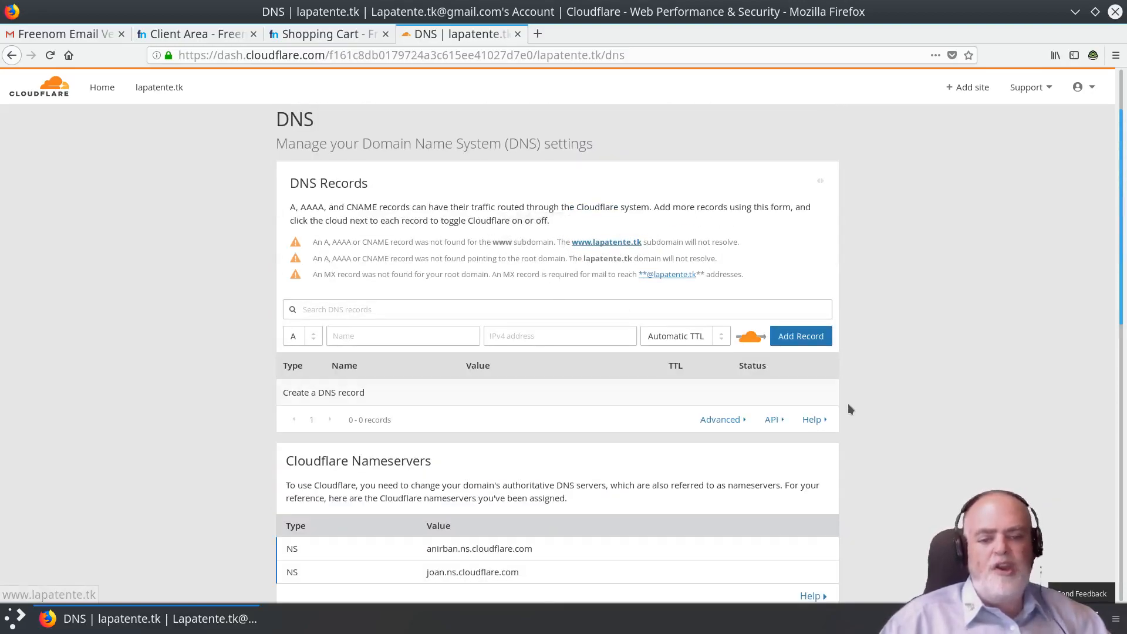
{"action": "scroll", "coordinate": [506, 387], "scroll_direction": "down", "scroll_amount": 3}
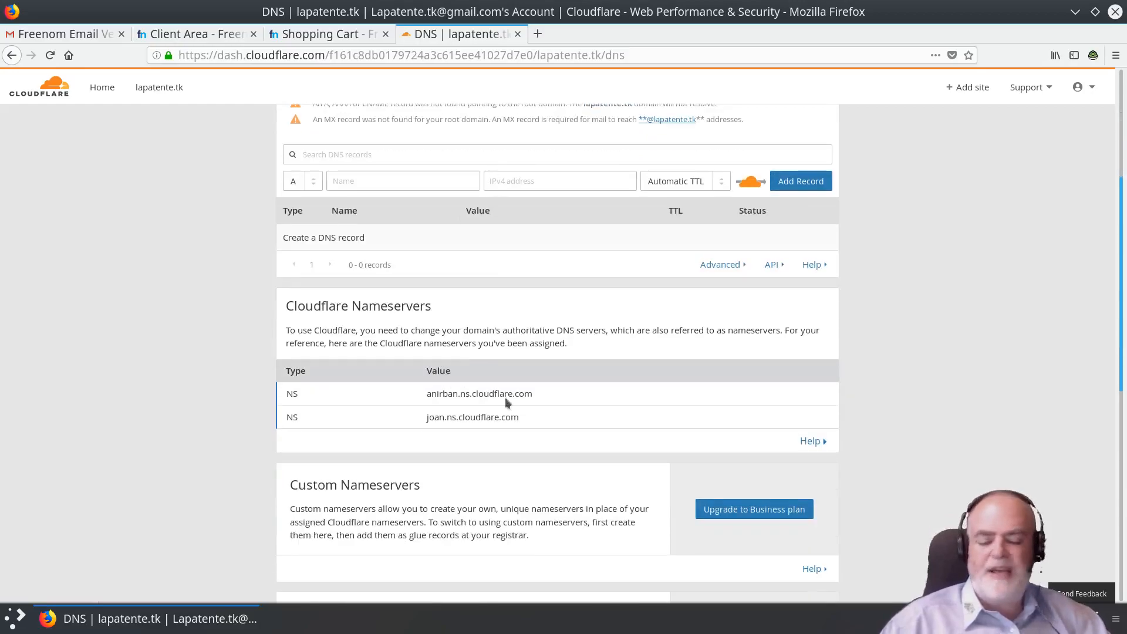
{"action": "scroll", "coordinate": [587, 371], "scroll_direction": "down", "scroll_amount": 2}
{"action": "scroll", "coordinate": [675, 369], "scroll_direction": "up", "scroll_amount": 5}
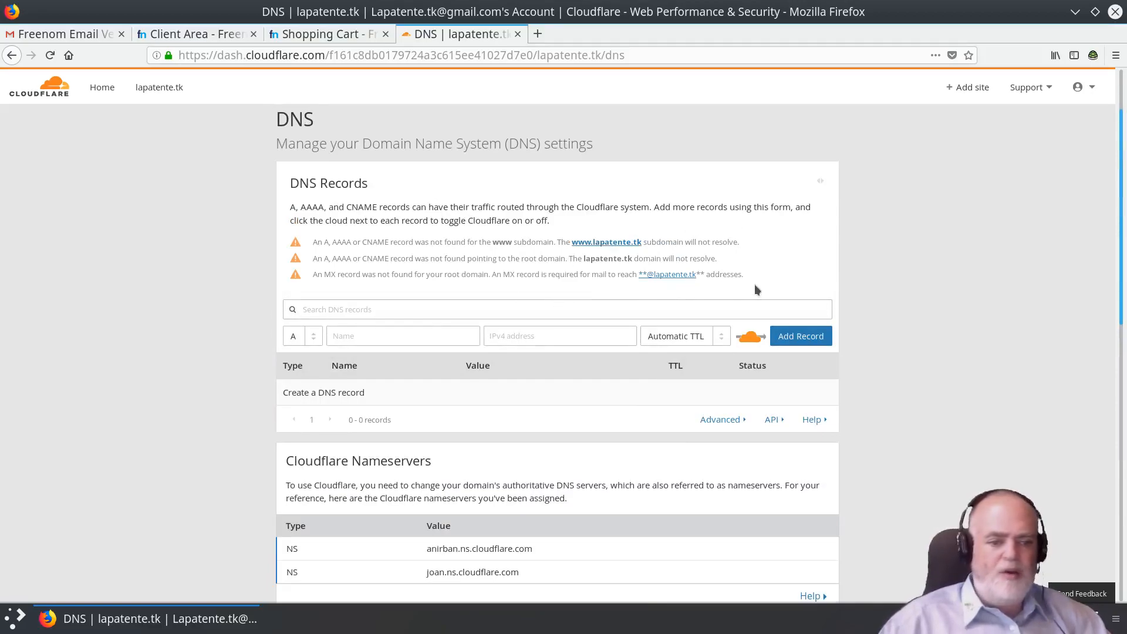
{"action": "scroll", "coordinate": [684, 389], "scroll_direction": "down", "scroll_amount": 3}
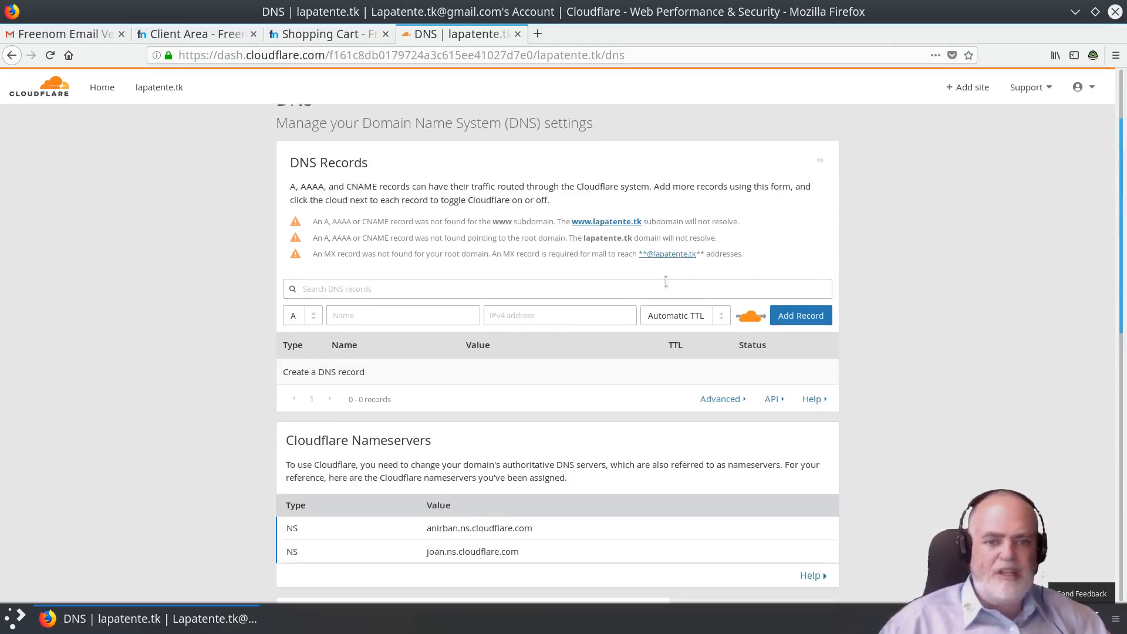
{"action": "scroll", "coordinate": [638, 415], "scroll_direction": "down", "scroll_amount": 3}
{"action": "scroll", "coordinate": [637, 414], "scroll_direction": "up", "scroll_amount": 8}
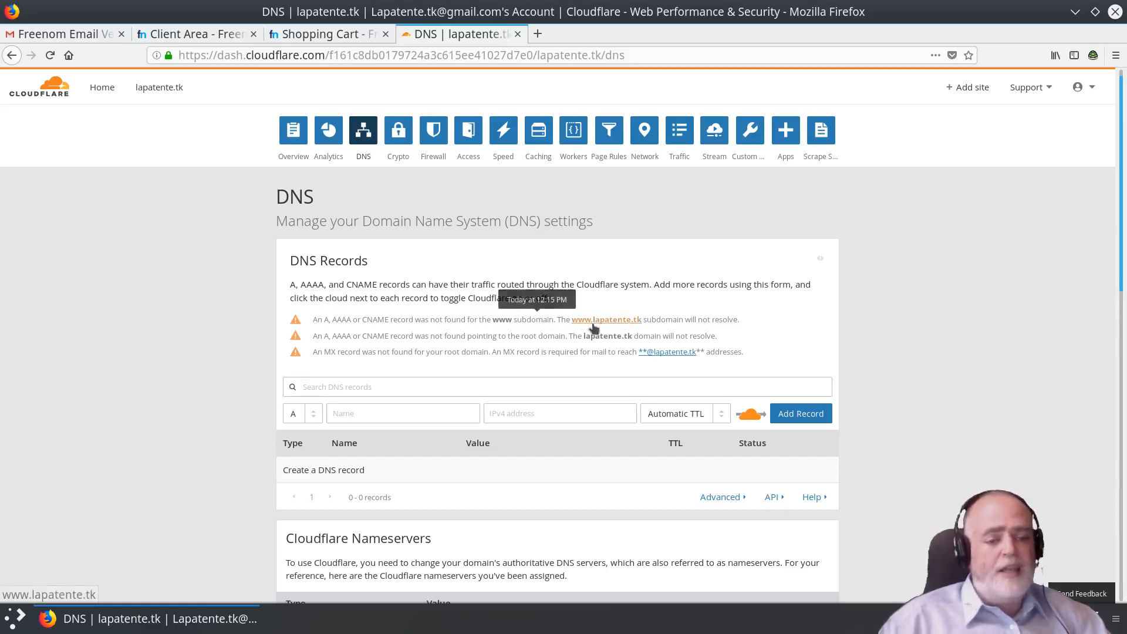
{"action": "scroll", "coordinate": [435, 343], "scroll_direction": "down", "scroll_amount": 5}
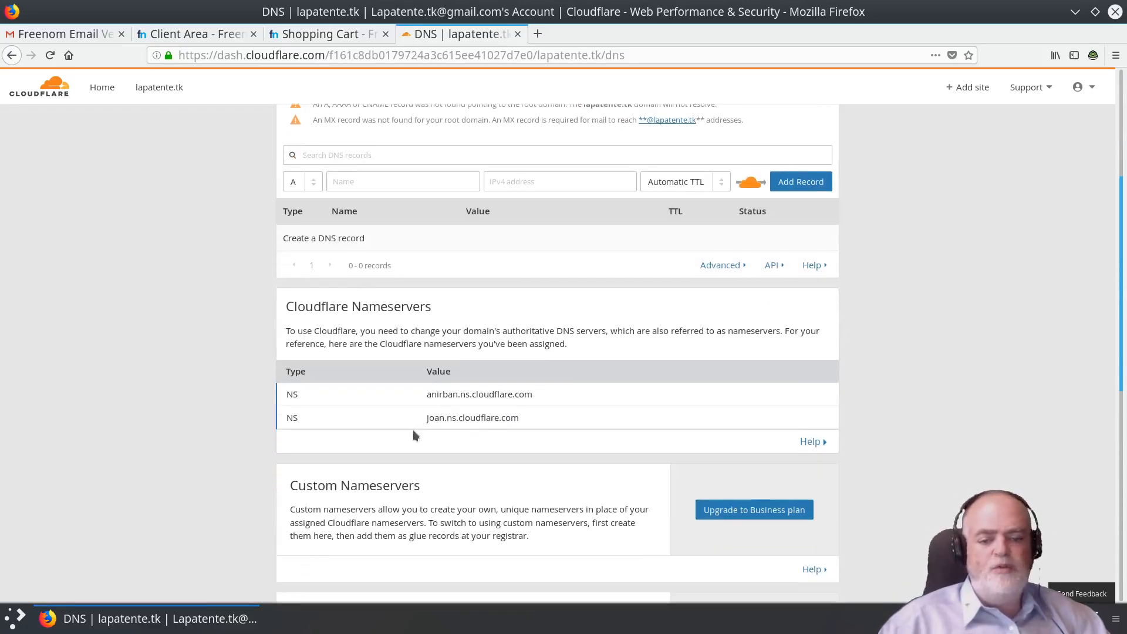
{"action": "scroll", "coordinate": [479, 355], "scroll_direction": "up", "scroll_amount": 5}
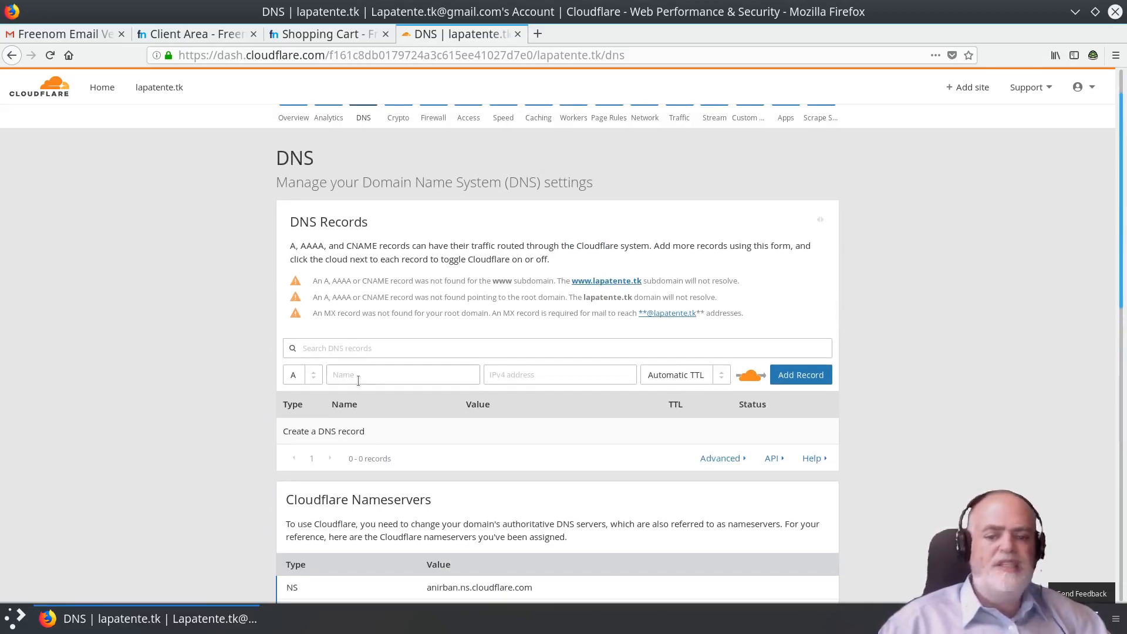
{"action": "left_click", "coordinate": [341, 378]}
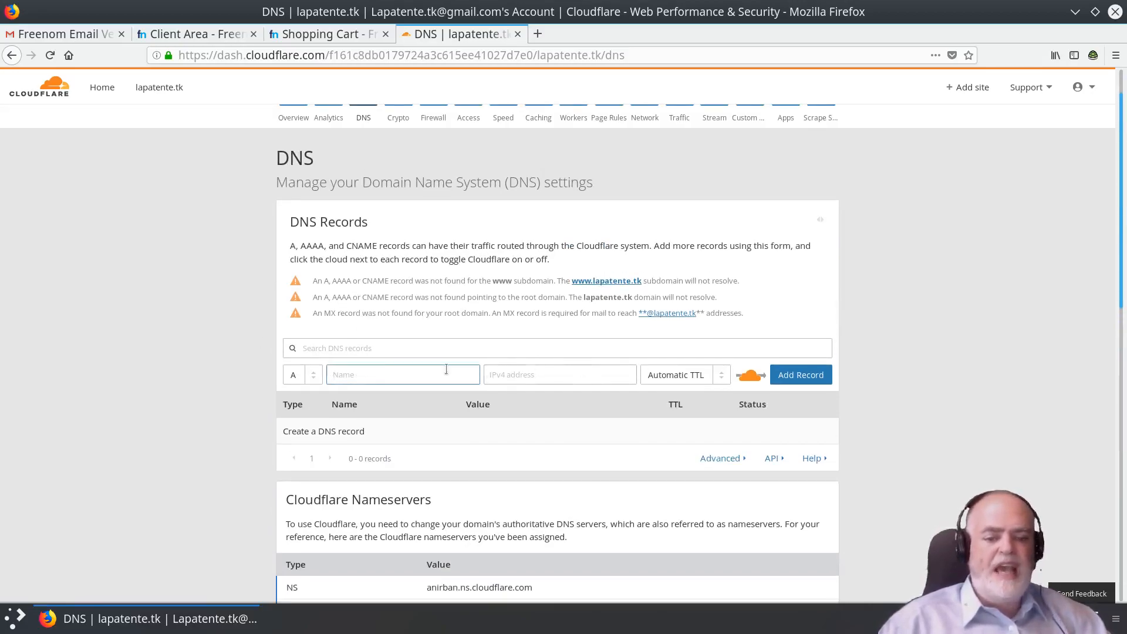